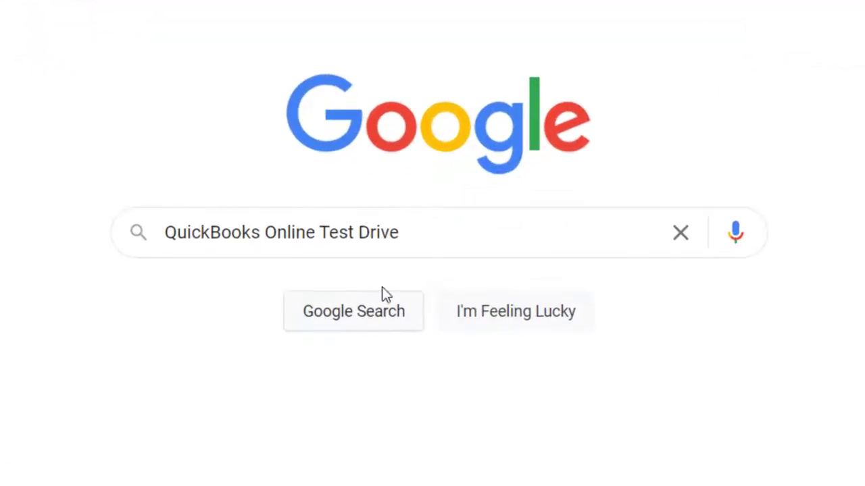
Step: Search the web for QuickBooks Online Test Drive, open the United States test drive company from the support article, and enlarge it to 125%
{"action": "left_click", "coordinate": [447, 237]}
{"action": "key", "text": "Return"}
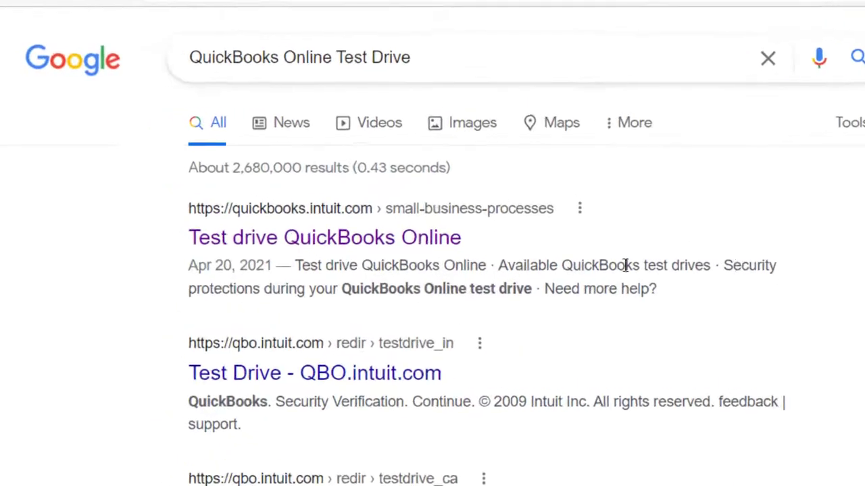
{"action": "left_click", "coordinate": [435, 253]}
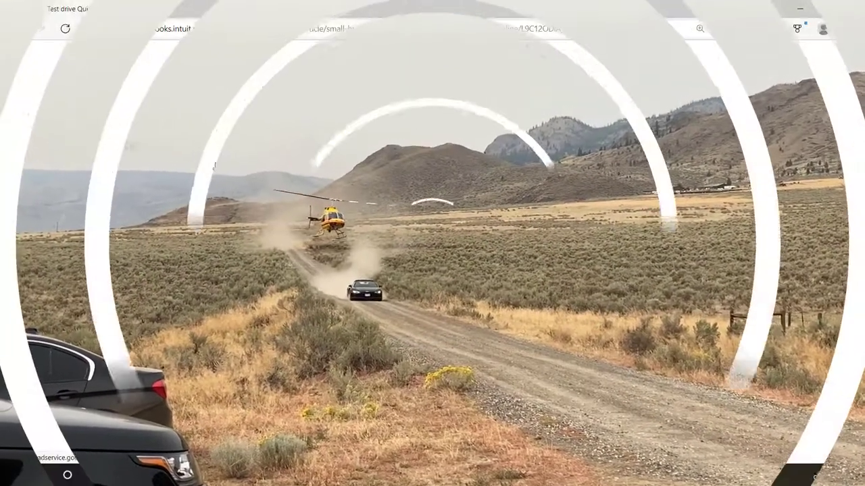
{"action": "scroll", "coordinate": [314, 284], "scroll_direction": "down", "scroll_amount": 2}
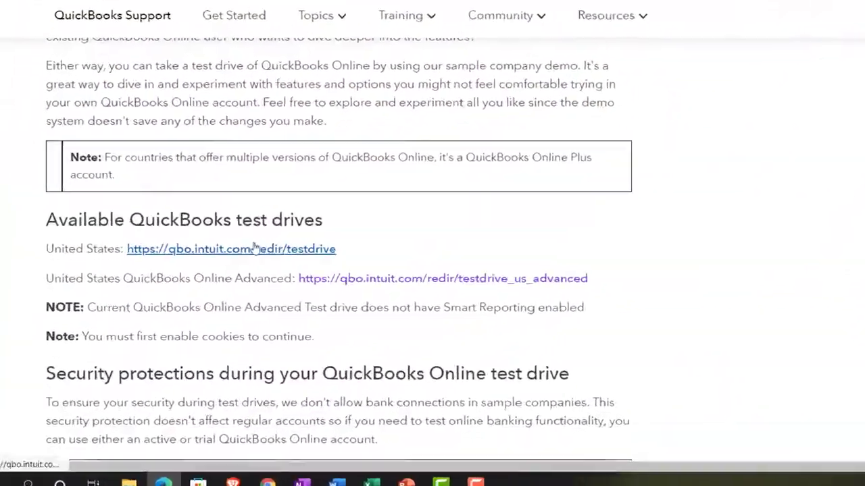
{"action": "left_click", "coordinate": [186, 330]}
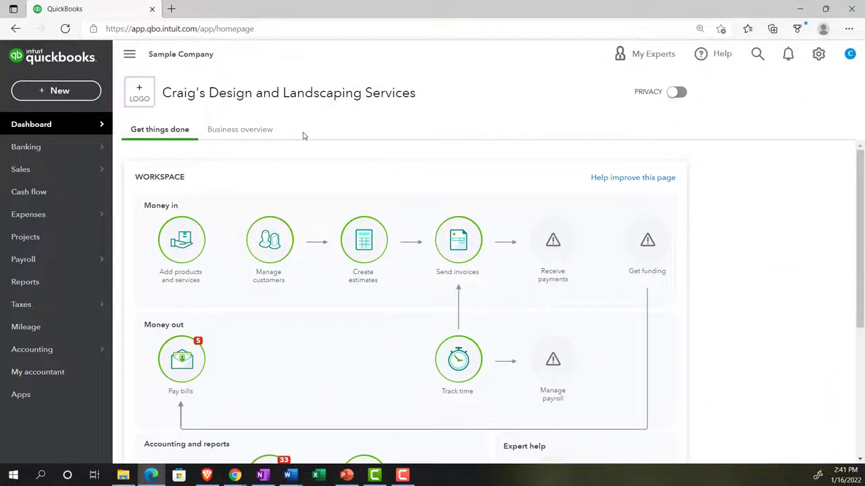
{"action": "key", "text": "ctrl+plus"}
{"action": "key", "text": "ctrl+plus"}
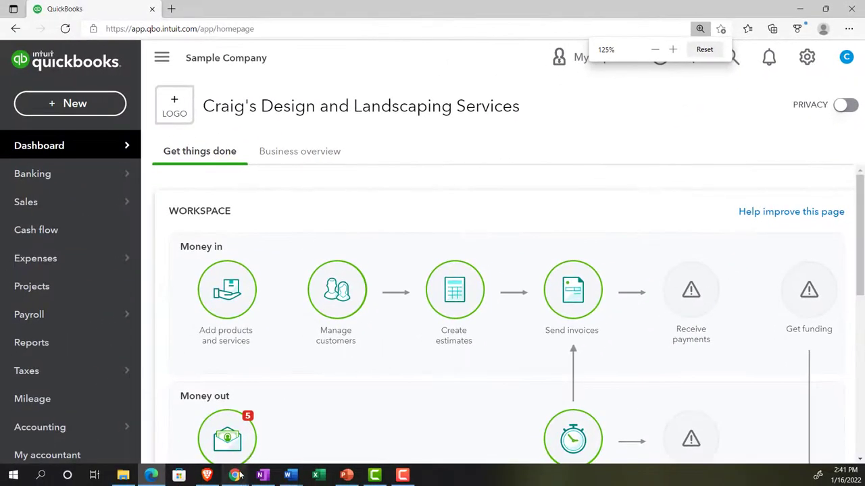
Step: View the Get Great Guitars homepage in Chrome to compare its navigation layout, and return to the sample company in Edge
{"action": "mouse_move", "coordinate": [240, 476]}
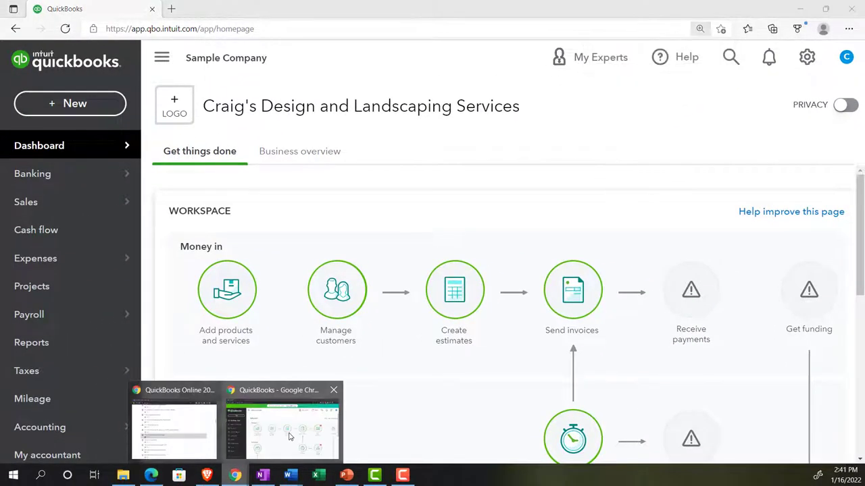
{"action": "left_click", "coordinate": [289, 437]}
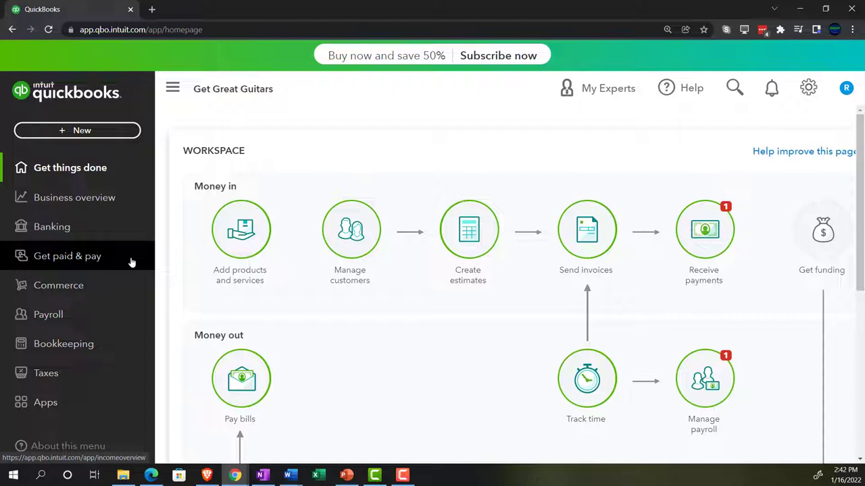
{"action": "left_click", "coordinate": [152, 476]}
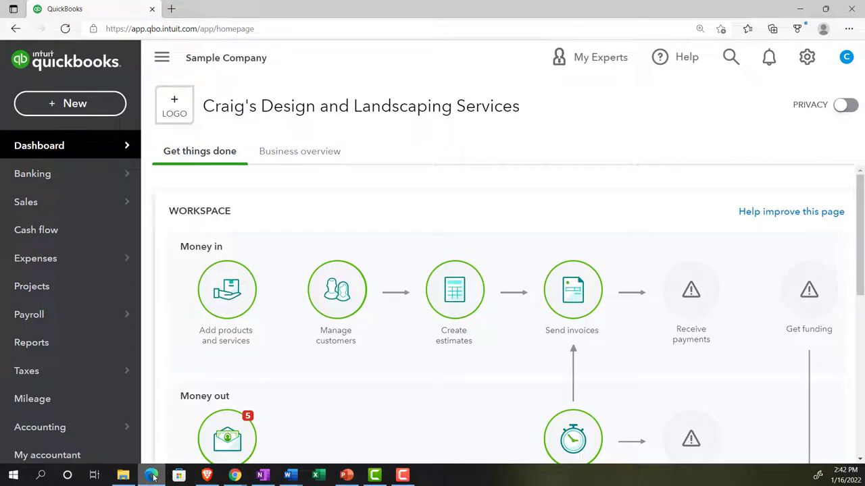
Step: Duplicate the sample company's browser tab three times so that four QuickBooks tabs are open
{"action": "right_click", "coordinate": [115, 14]}
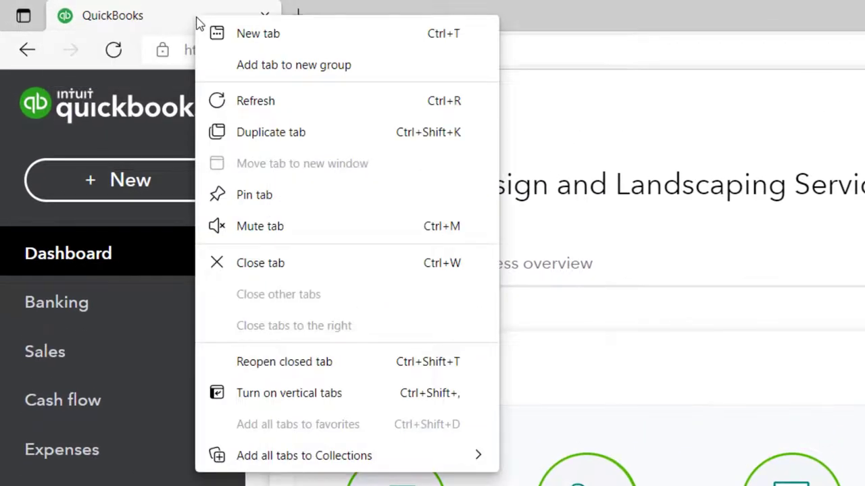
{"action": "left_click", "coordinate": [249, 140]}
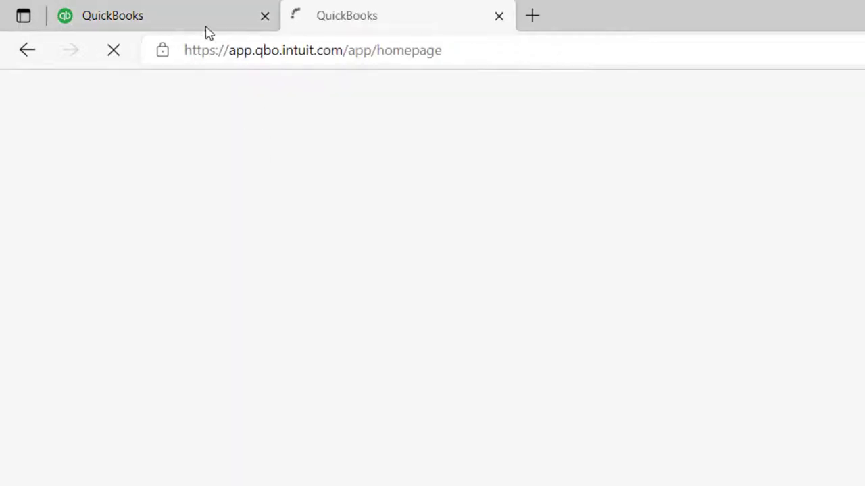
{"action": "left_click", "coordinate": [183, 20]}
{"action": "right_click", "coordinate": [184, 21]}
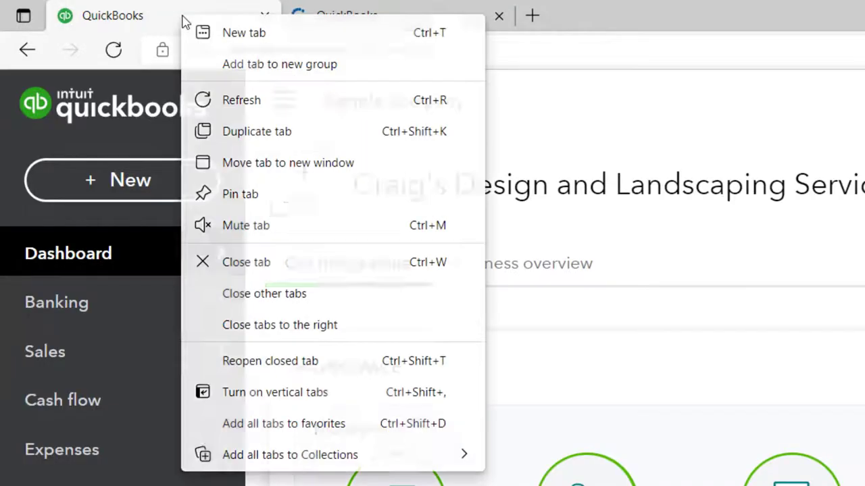
{"action": "left_click", "coordinate": [223, 135]}
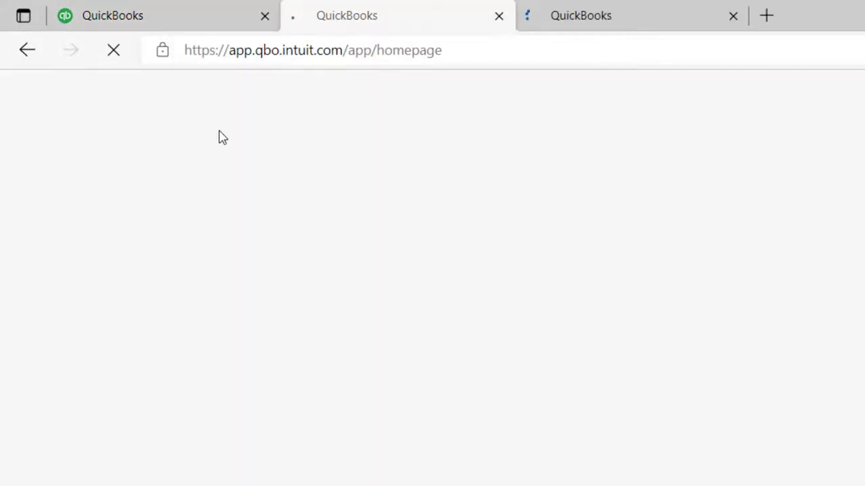
{"action": "left_click", "coordinate": [191, 21]}
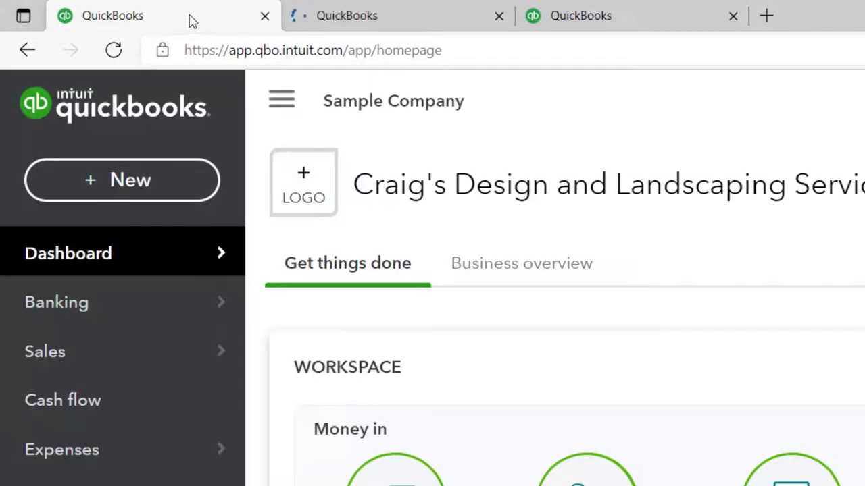
{"action": "right_click", "coordinate": [191, 21]}
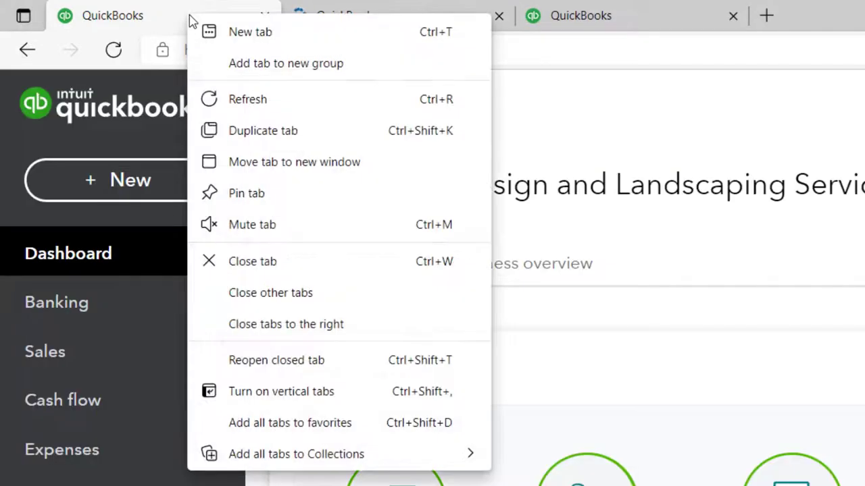
{"action": "left_click", "coordinate": [232, 133]}
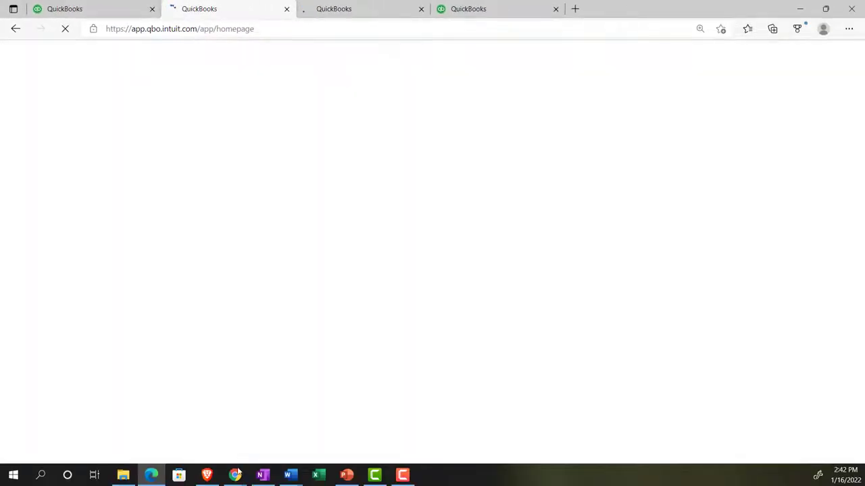
Step: Switch to Get Great Guitars in Chrome, examine its Reports page and the option to switch to Accountant view, and return to Edge
{"action": "mouse_move", "coordinate": [235, 475]}
{"action": "left_click", "coordinate": [265, 439]}
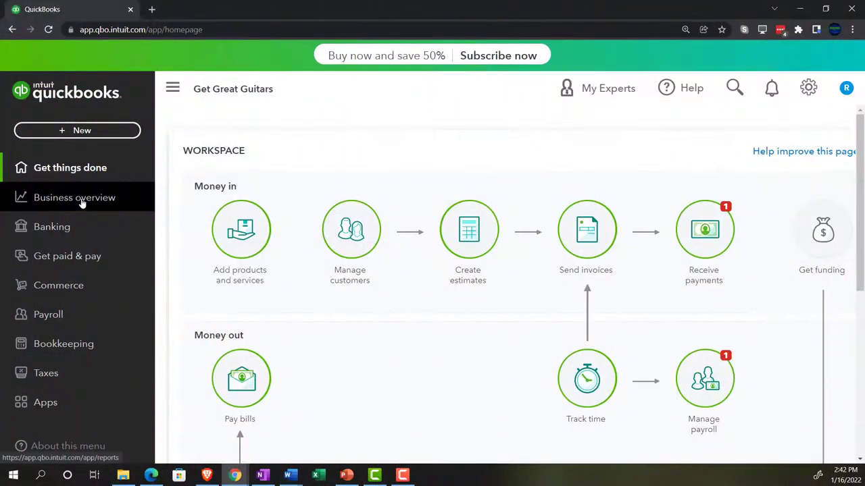
{"action": "left_click", "coordinate": [84, 202]}
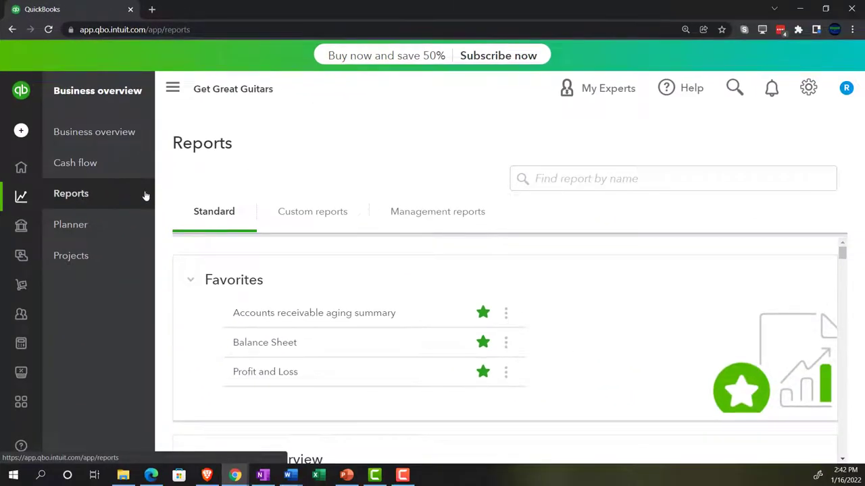
{"action": "left_click", "coordinate": [810, 91]}
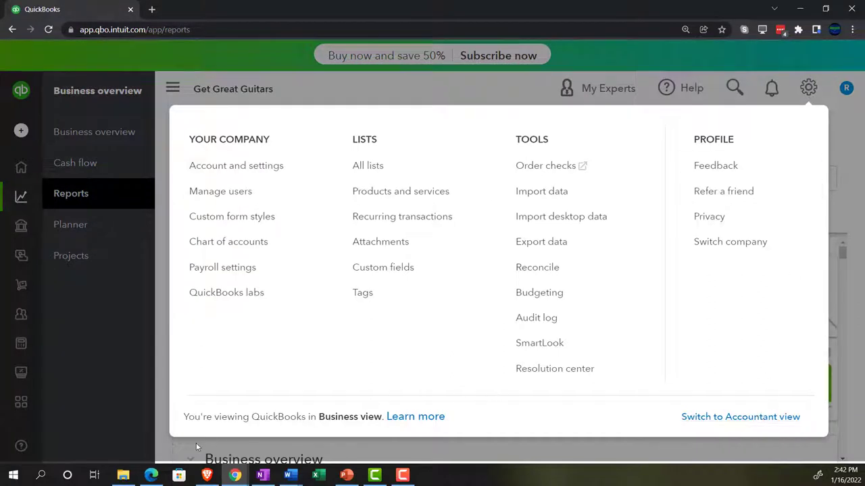
{"action": "left_click", "coordinate": [154, 475]}
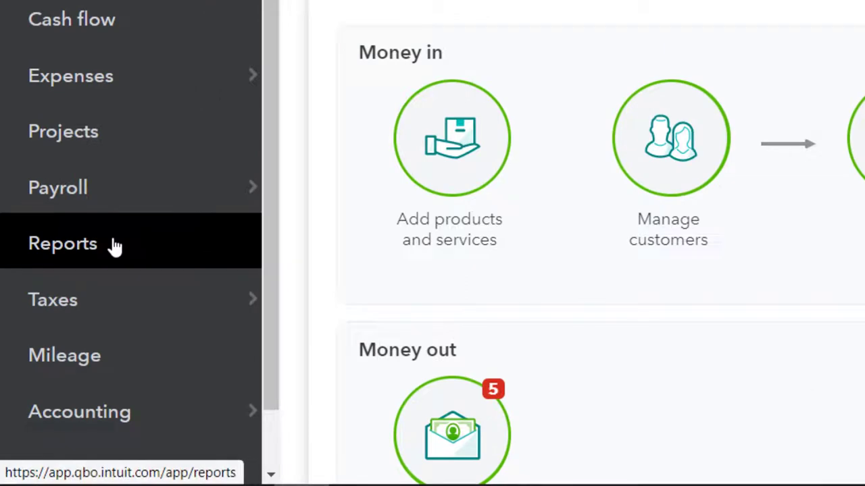
Step: Open the Balance Sheet from the favorite reports in the second browser tab, with the navigation pane collapsed
{"action": "left_click", "coordinate": [115, 248]}
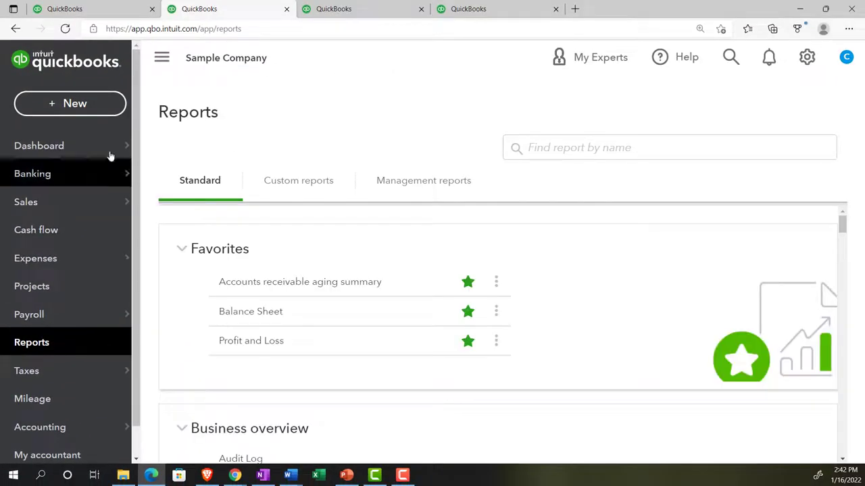
{"action": "left_click", "coordinate": [161, 63]}
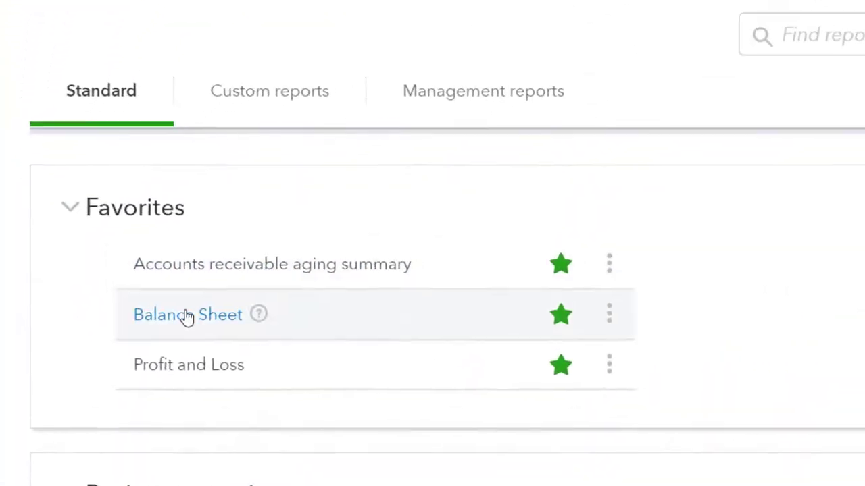
{"action": "left_click", "coordinate": [192, 316]}
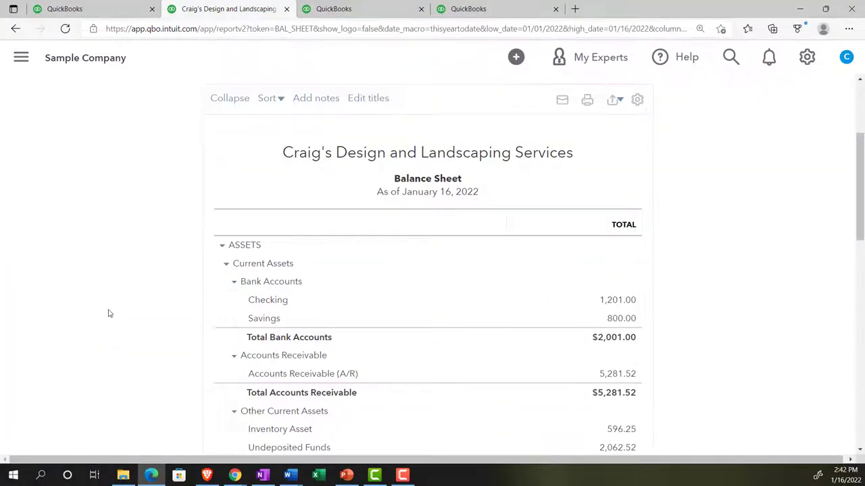
Step: Set the Balance Sheet's report period to 01/01/2021 through 12/31/2021 and run the report
{"action": "scroll", "coordinate": [108, 314], "scroll_direction": "up", "scroll_amount": 3}
{"action": "left_click_drag", "start_coordinate": [230, 166], "coordinate": [160, 146]}
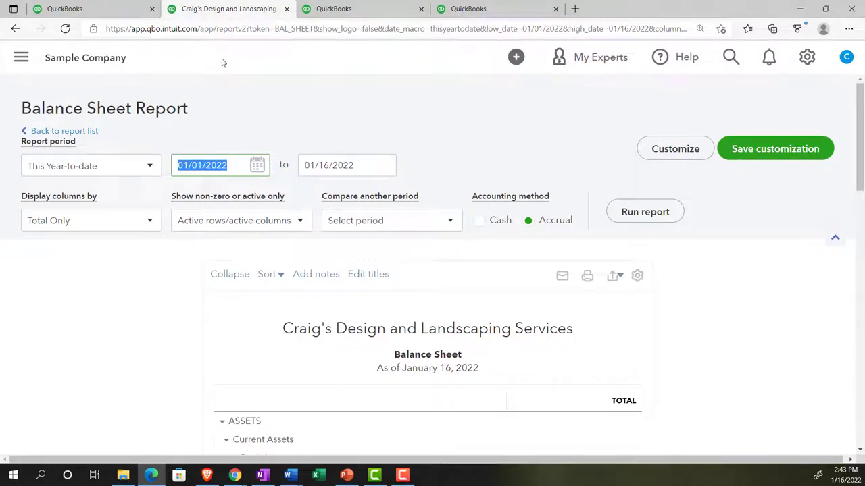
{"action": "type", "text": "01/01/2021"}
{"action": "key", "text": "Tab"}
{"action": "type", "text": "12"}
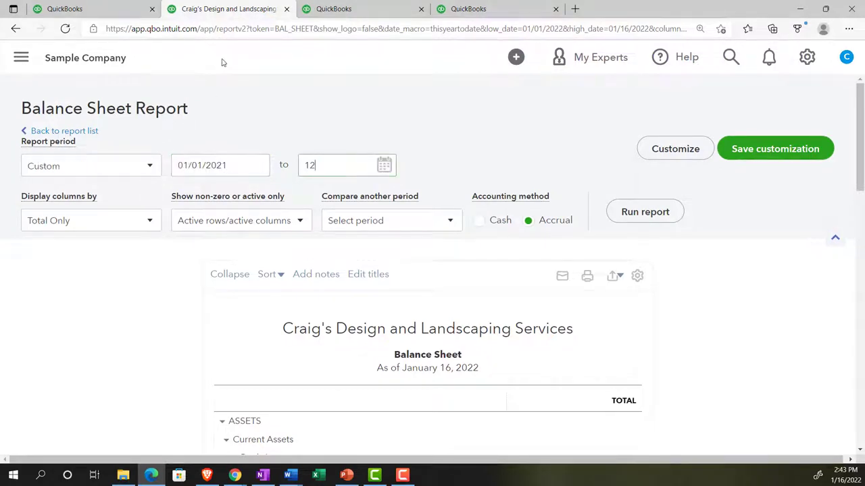
{"action": "type", "text": "/31/2021"}
{"action": "key", "text": "Tab"}
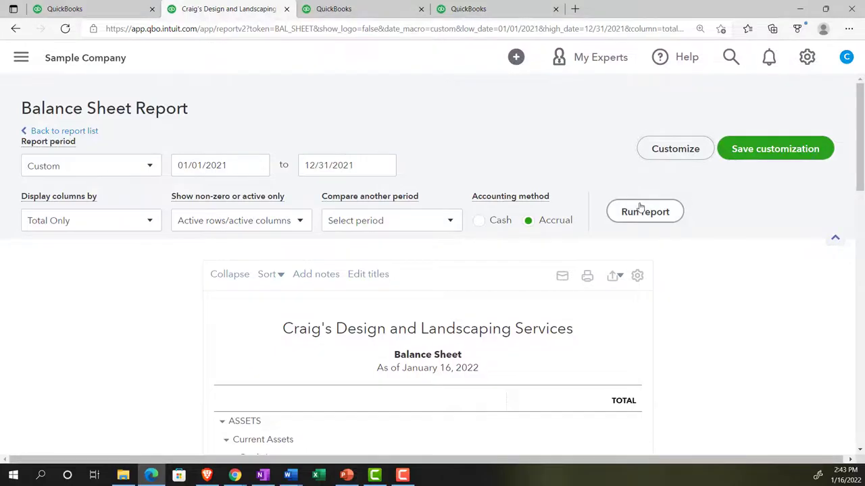
{"action": "left_click", "coordinate": [635, 211]}
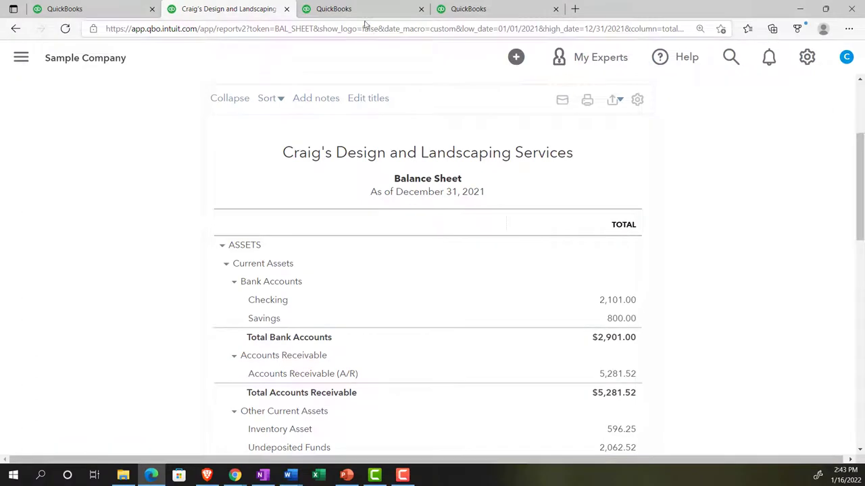
Step: Open the Profit and Loss report from the favorites in the third browser tab and collapse the navigation pane
{"action": "left_click", "coordinate": [356, 13]}
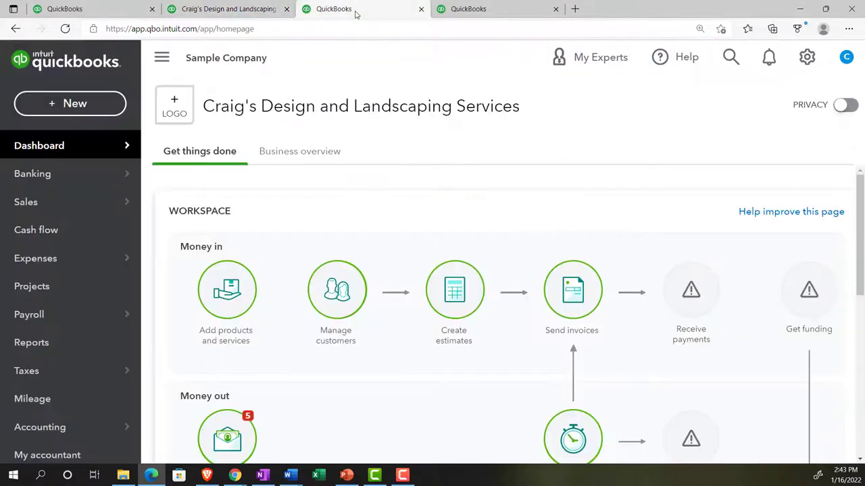
{"action": "left_click", "coordinate": [61, 343]}
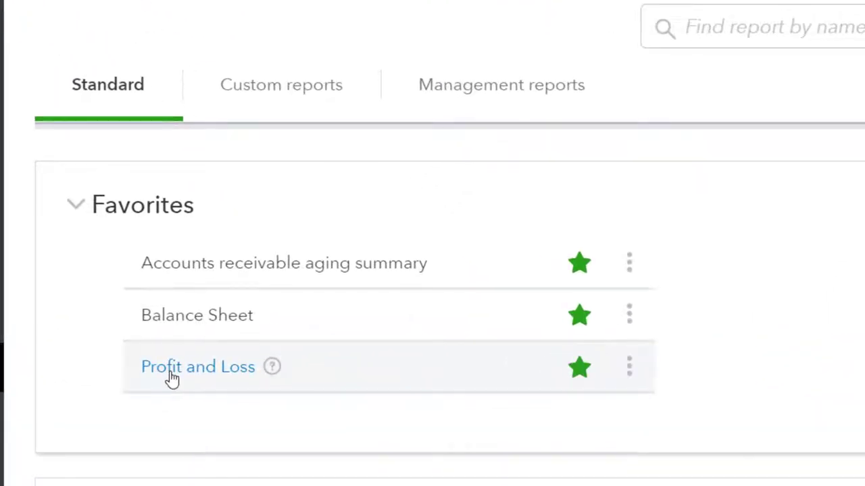
{"action": "left_click", "coordinate": [170, 374]}
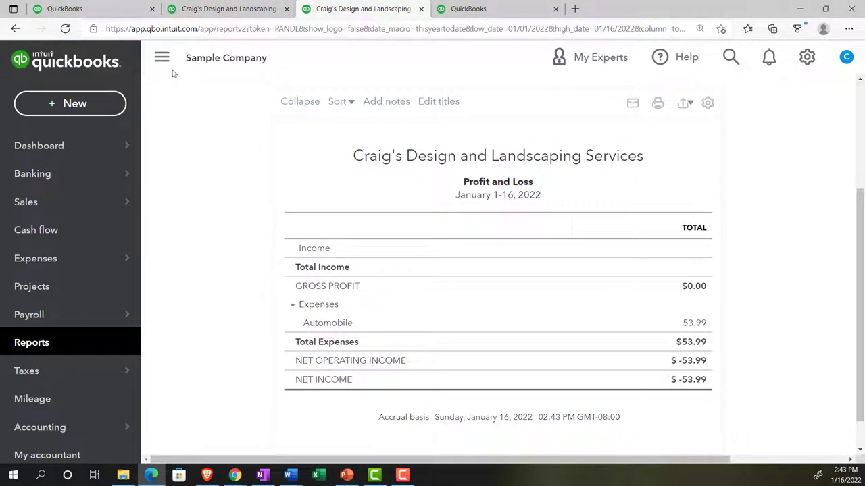
{"action": "left_click", "coordinate": [165, 65]}
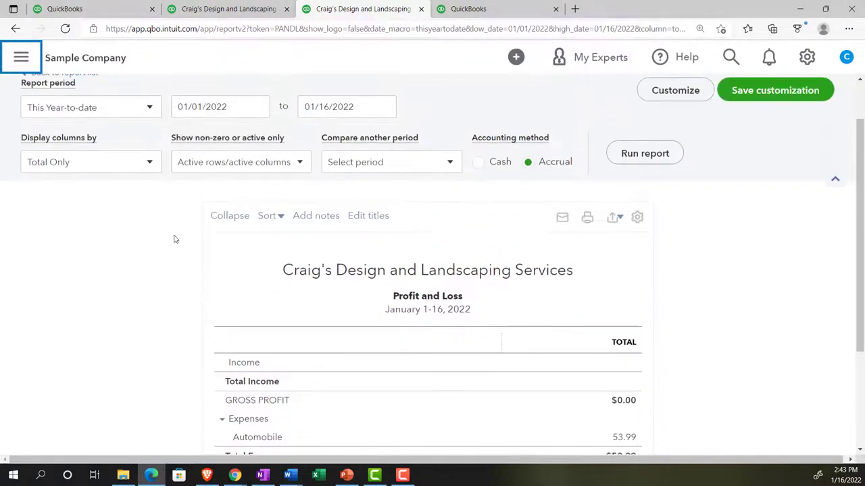
Step: Set the Profit and Loss period to 01/01/2021 through 12/31/2021 and run the report
{"action": "left_click", "coordinate": [236, 108]}
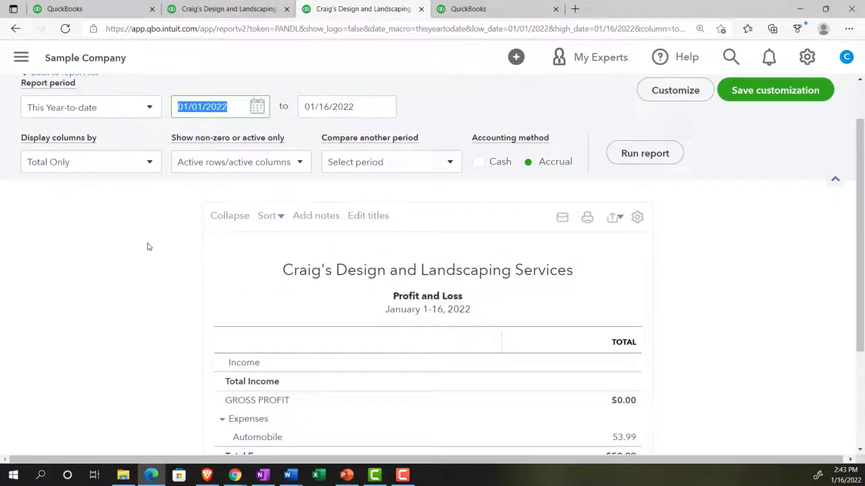
{"action": "type", "text": "01/01/2021"}
{"action": "key", "text": "Tab"}
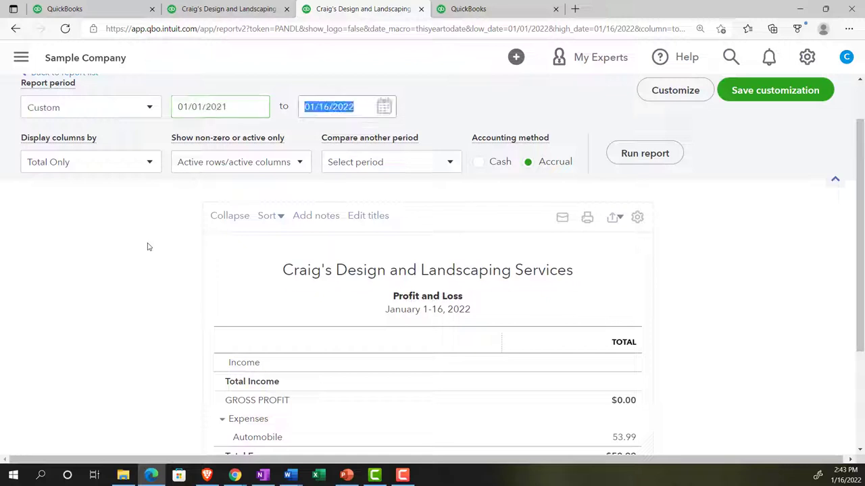
{"action": "type", "text": "12"}
{"action": "key", "text": "Tab"}
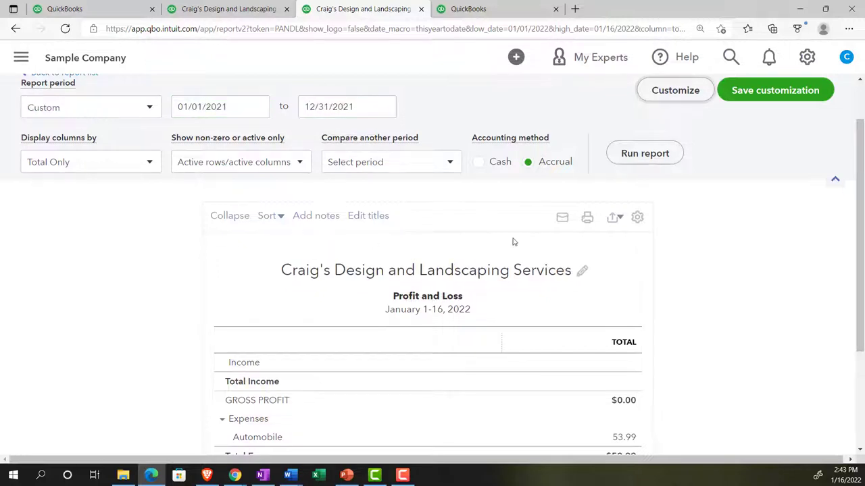
{"action": "left_click", "coordinate": [634, 155]}
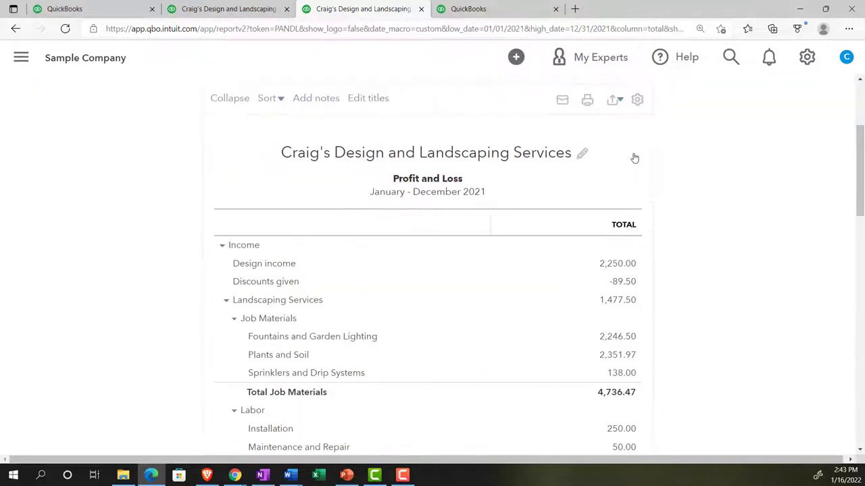
Step: Open the Reports page in the fourth browser tab and collapse the navigation pane
{"action": "left_click", "coordinate": [494, 14]}
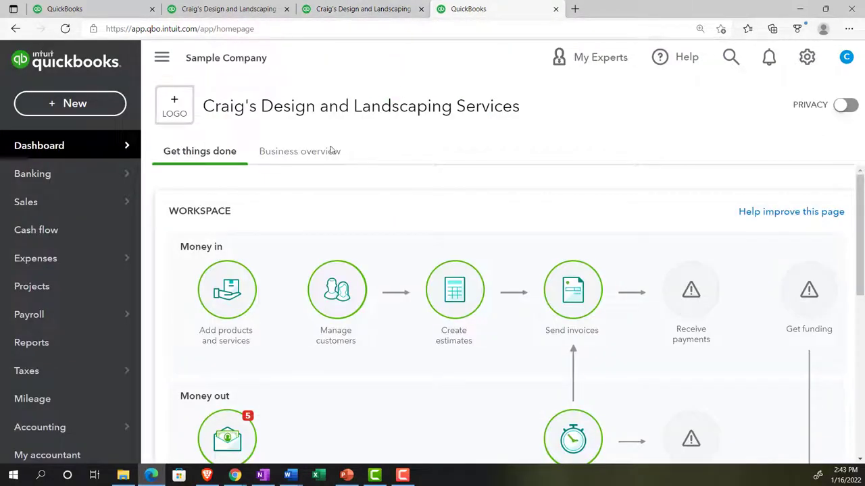
{"action": "left_click", "coordinate": [33, 342]}
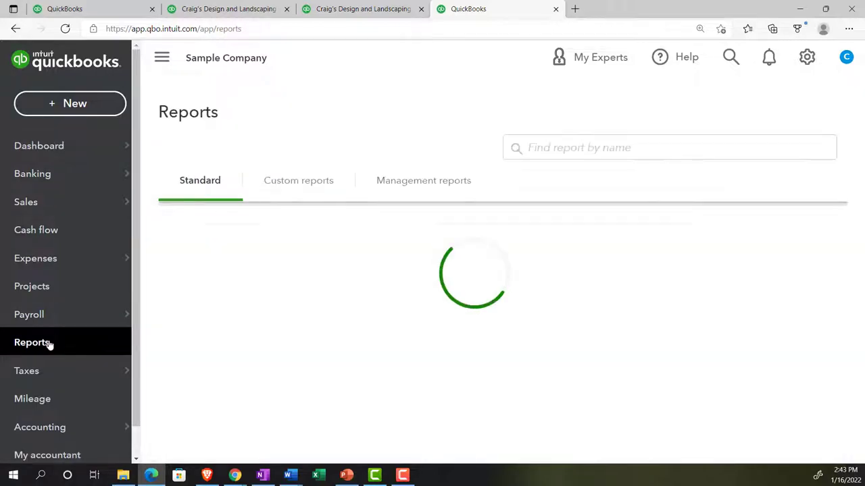
{"action": "left_click", "coordinate": [161, 58]}
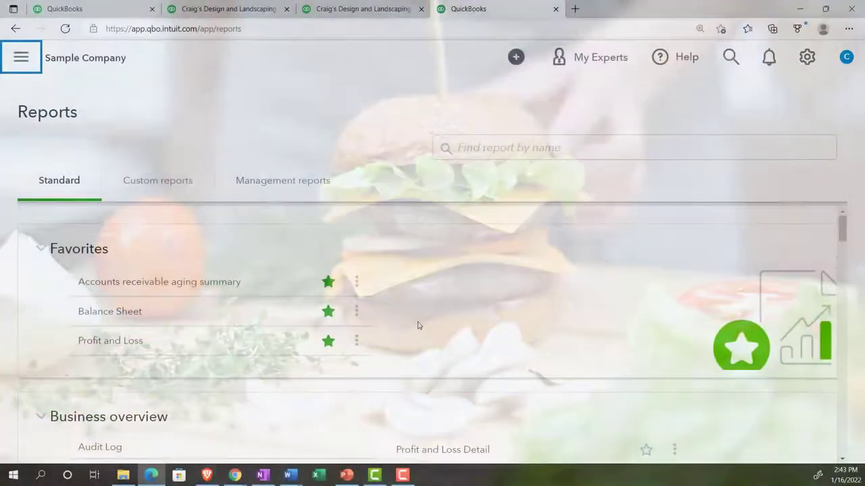
Step: Open the Journal report from the For my accountant group of the standard reports
{"action": "scroll", "coordinate": [417, 325], "scroll_direction": "down", "scroll_amount": 3}
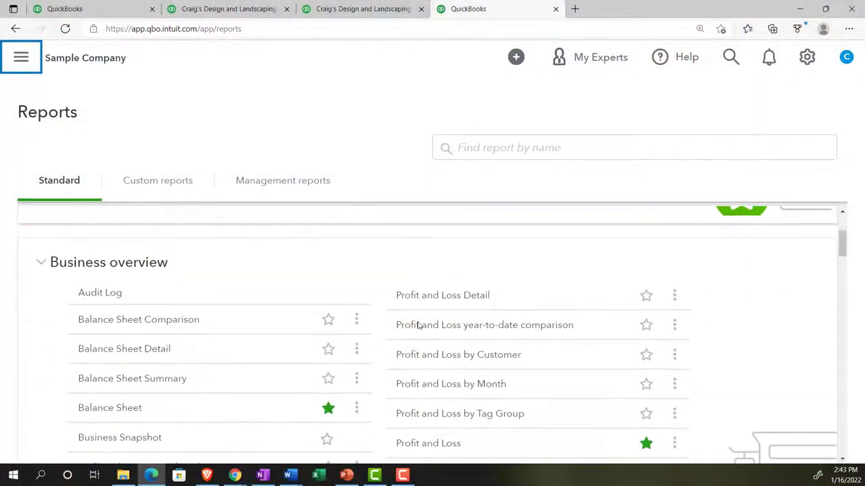
{"action": "scroll", "coordinate": [417, 325], "scroll_direction": "down", "scroll_amount": 15}
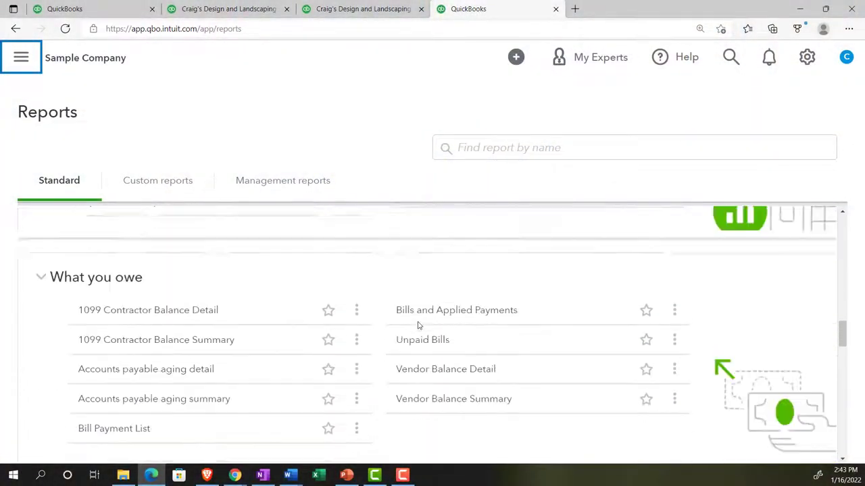
{"action": "scroll", "coordinate": [417, 325], "scroll_direction": "down", "scroll_amount": 15}
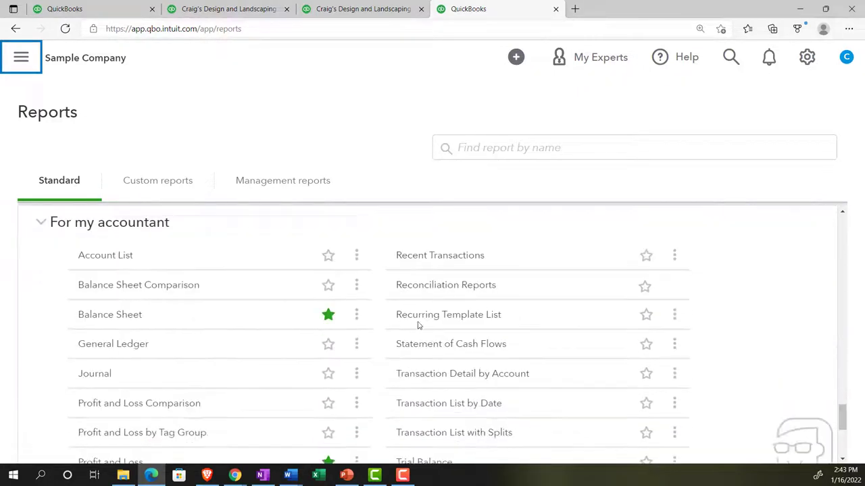
{"action": "scroll", "coordinate": [417, 325], "scroll_direction": "down", "scroll_amount": 5}
{"action": "scroll", "coordinate": [417, 325], "scroll_direction": "up", "scroll_amount": 4}
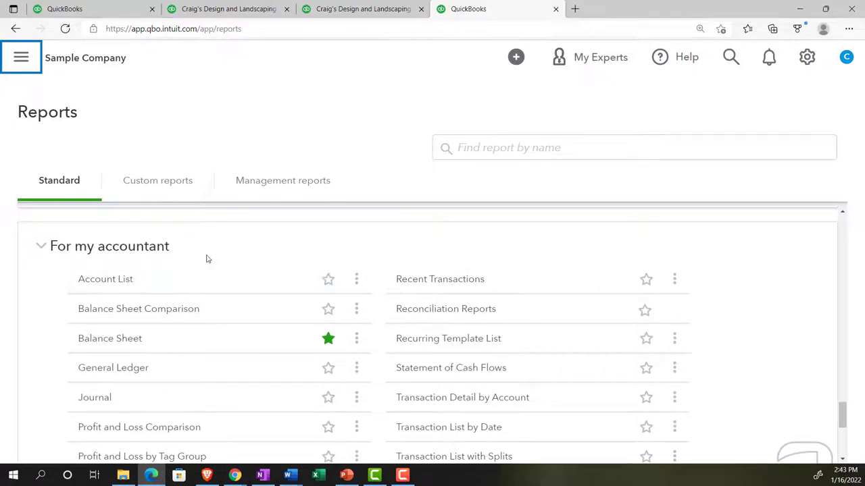
{"action": "scroll", "coordinate": [207, 259], "scroll_direction": "down", "scroll_amount": 2}
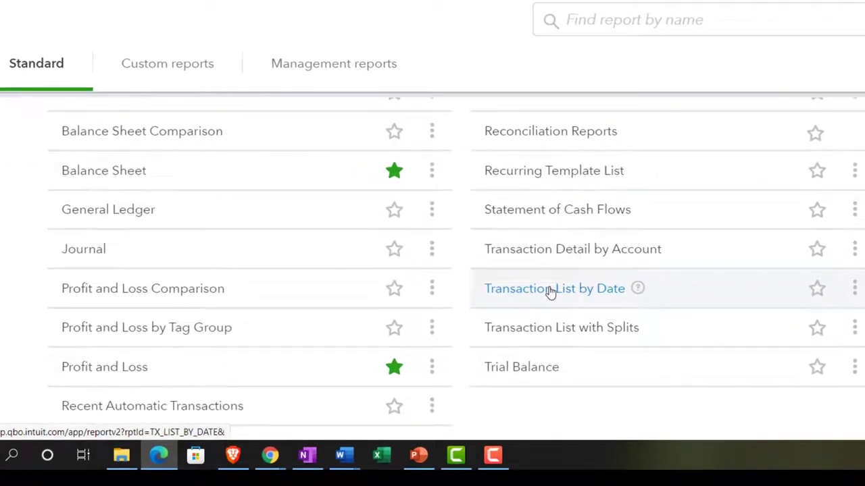
{"action": "left_click", "coordinate": [569, 299]}
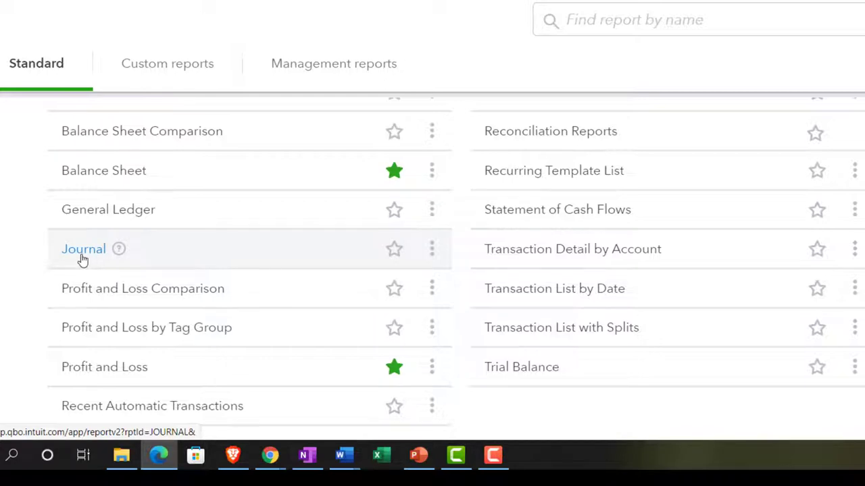
{"action": "left_click", "coordinate": [82, 255]}
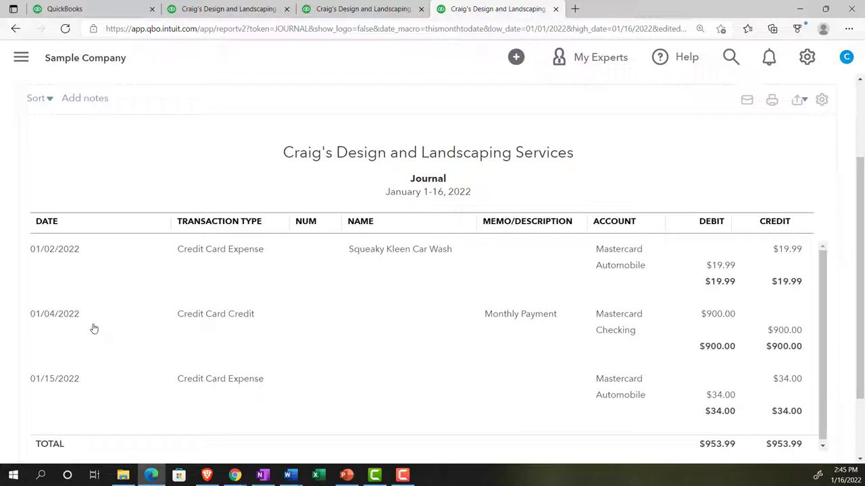
Step: Set the Journal's report period to 01/01/2021 through 12/31/2021 and run the report
{"action": "scroll", "coordinate": [94, 328], "scroll_direction": "up", "scroll_amount": 2}
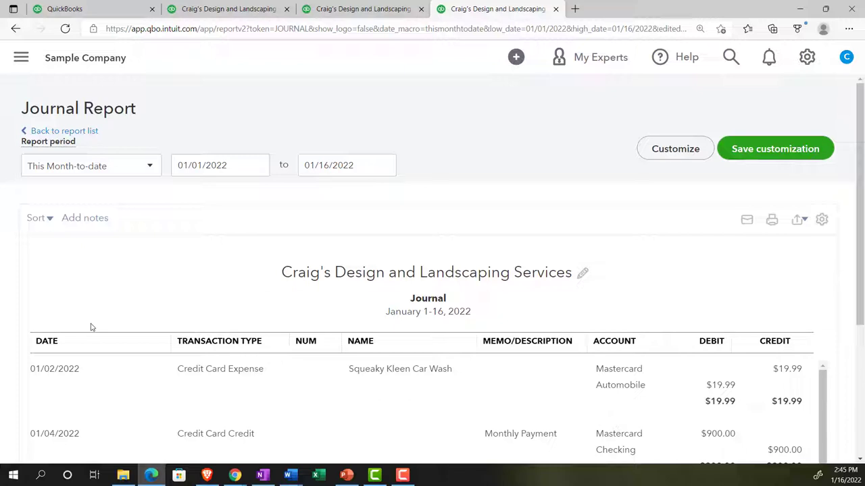
{"action": "left_click", "coordinate": [225, 166]}
{"action": "type", "text": "01/01/2021"}
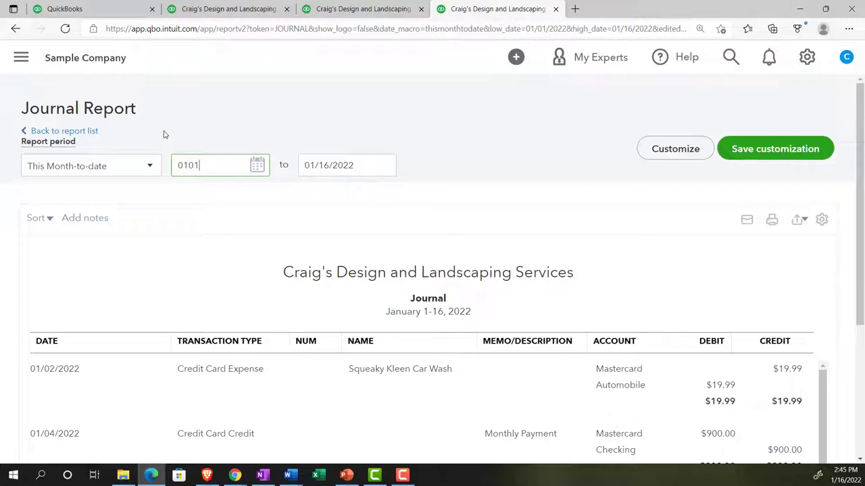
{"action": "key", "text": "Tab"}
{"action": "type", "text": "12"}
{"action": "type", "text": "/31/2021"}
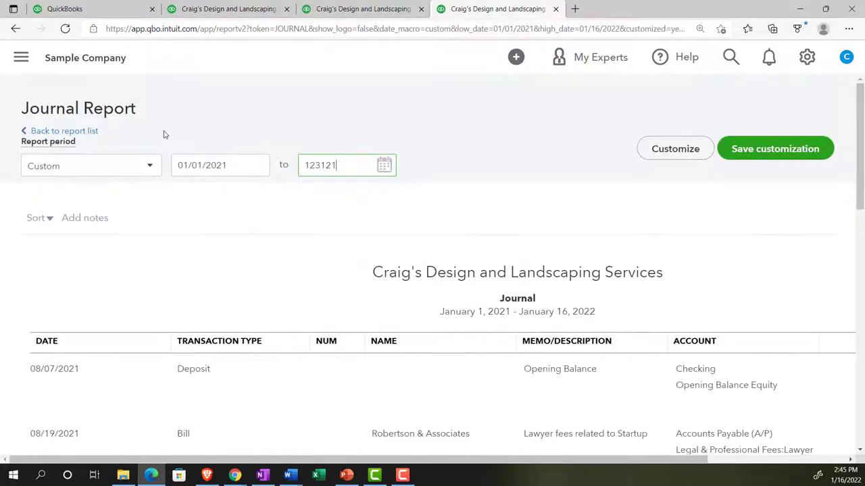
{"action": "scroll", "coordinate": [164, 135], "scroll_direction": "down", "scroll_amount": 2}
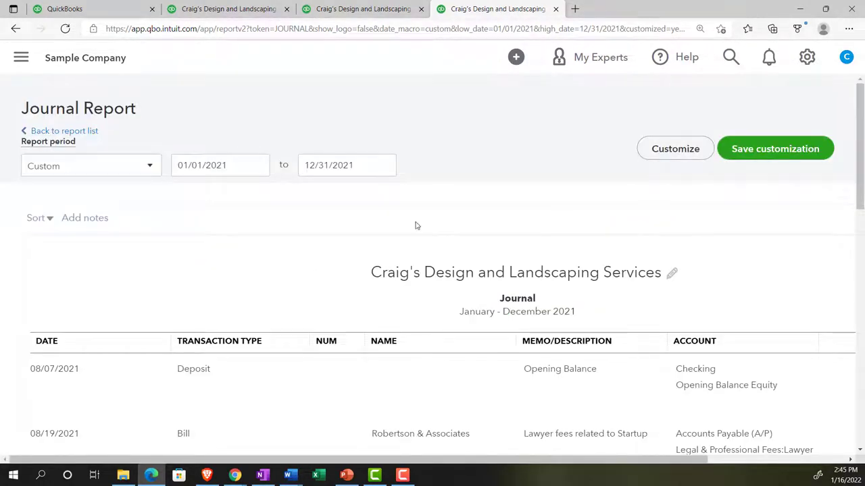
{"action": "scroll", "coordinate": [286, 278], "scroll_direction": "down", "scroll_amount": 2}
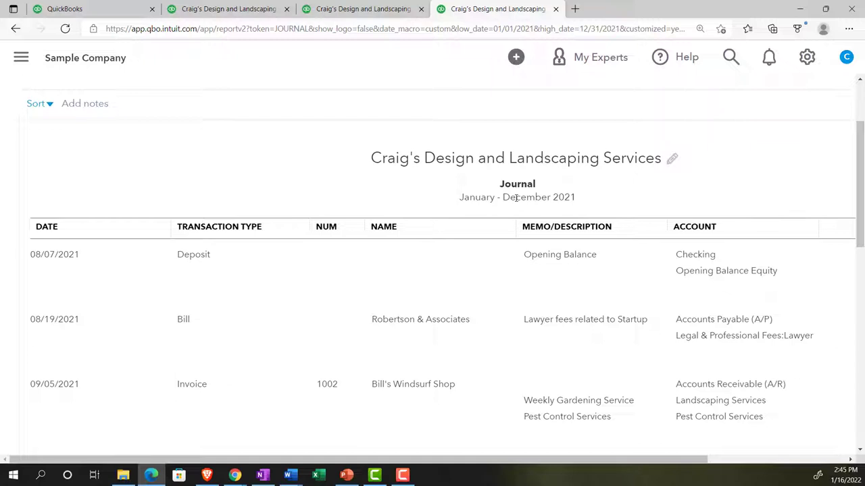
Step: View the list of new transaction types in the first browser tab, and return to the Journal report
{"action": "left_click", "coordinate": [113, 8]}
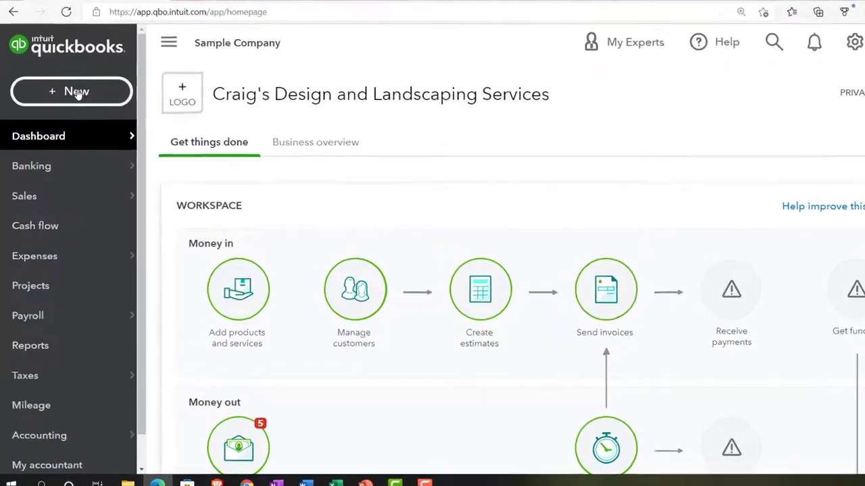
{"action": "left_click", "coordinate": [75, 105]}
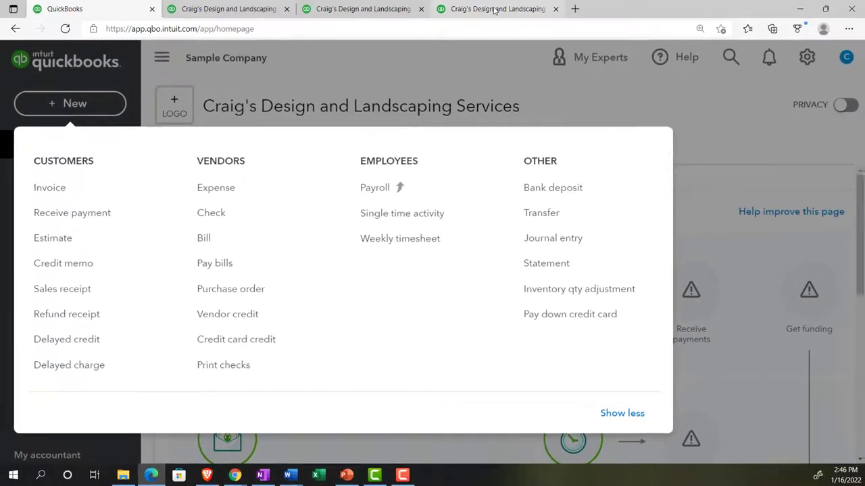
{"action": "left_click", "coordinate": [495, 9]}
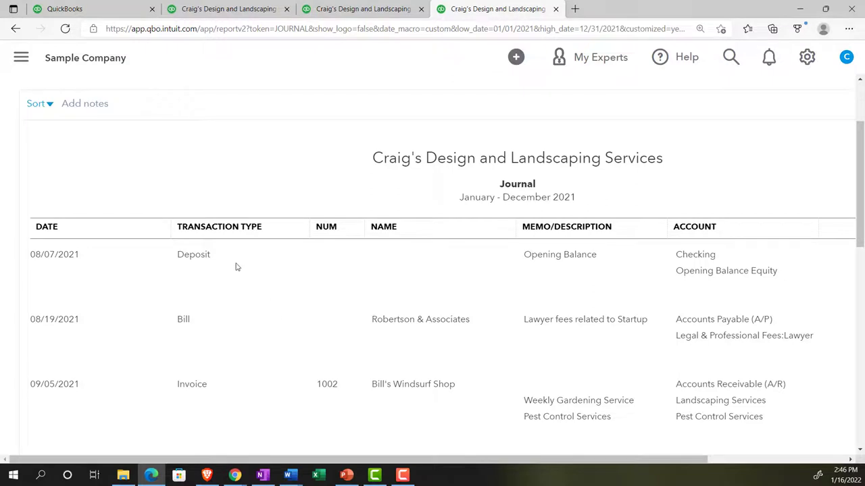
Step: Examine the 2021 Journal entries from August through mid-December, comparing transaction types, accounts, debits and credits
{"action": "scroll", "coordinate": [229, 275], "scroll_direction": "down", "scroll_amount": 2}
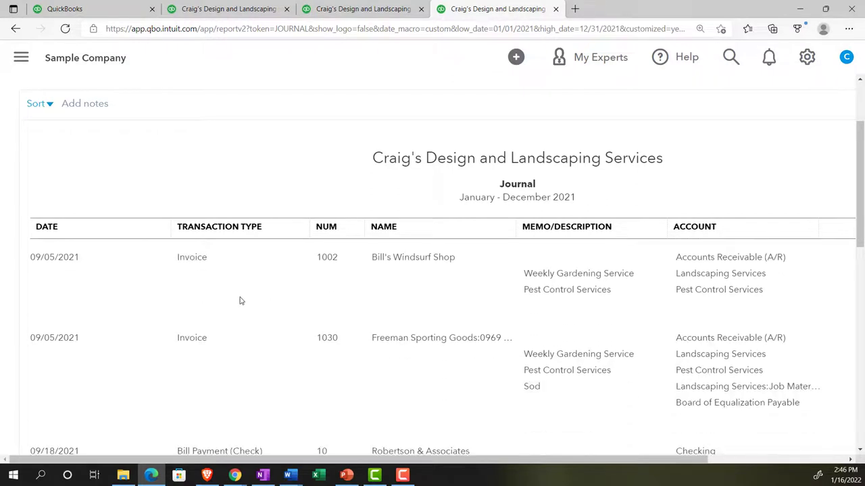
{"action": "scroll", "coordinate": [240, 301], "scroll_direction": "down", "scroll_amount": 1}
{"action": "scroll", "coordinate": [240, 301], "scroll_direction": "down", "scroll_amount": 2}
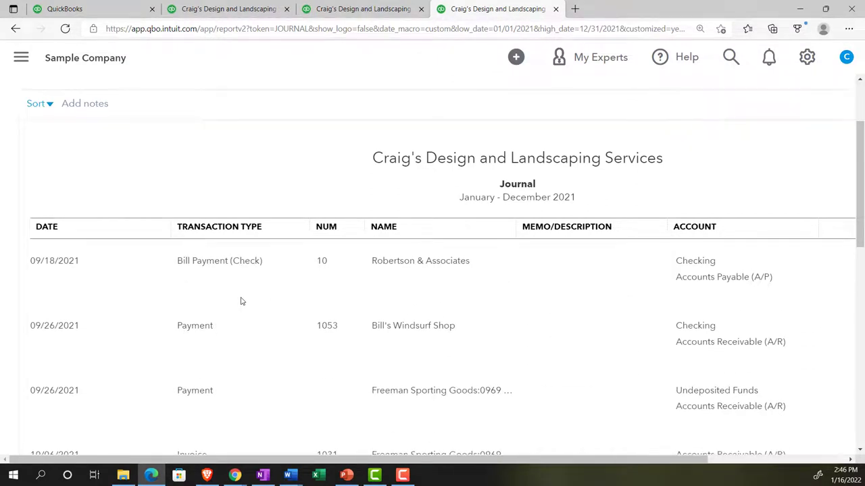
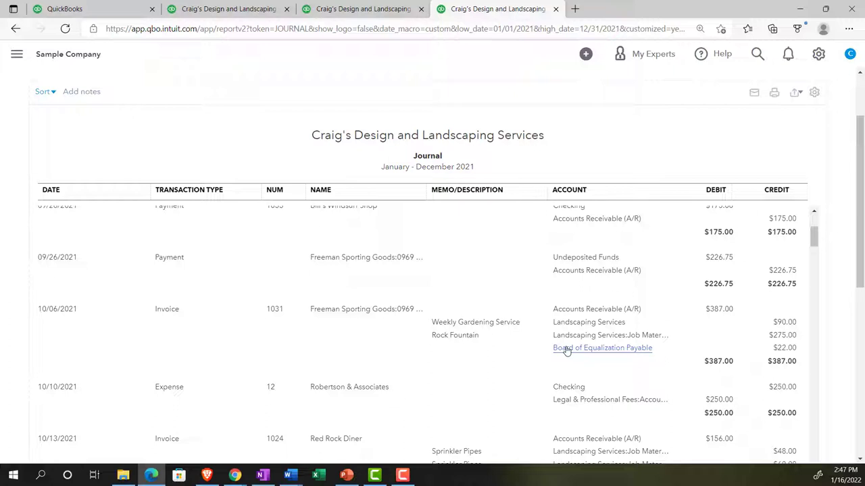
{"action": "scroll", "coordinate": [567, 352], "scroll_direction": "down", "scroll_amount": 2}
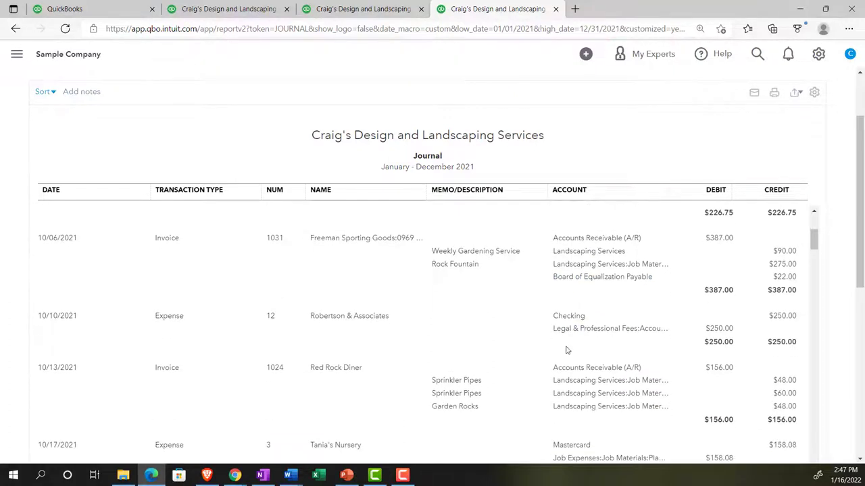
{"action": "scroll", "coordinate": [232, 283], "scroll_direction": "down", "scroll_amount": 2}
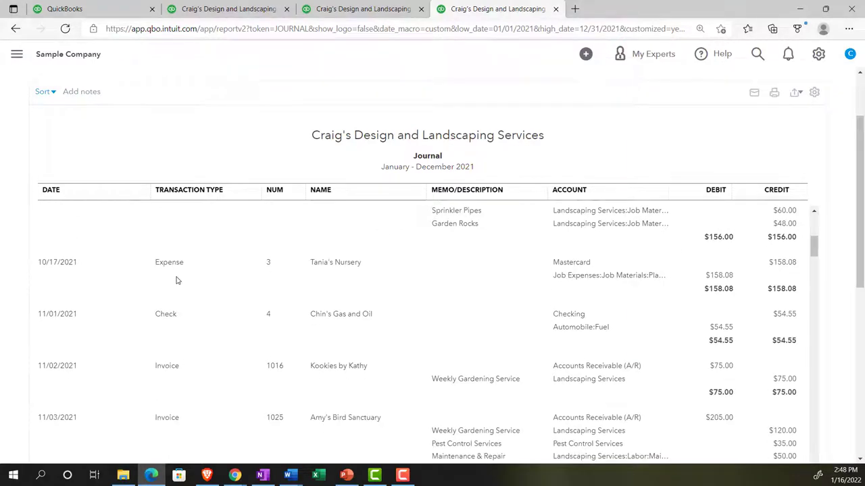
{"action": "scroll", "coordinate": [179, 319], "scroll_direction": "down", "scroll_amount": 2}
{"action": "scroll", "coordinate": [179, 319], "scroll_direction": "down", "scroll_amount": 3}
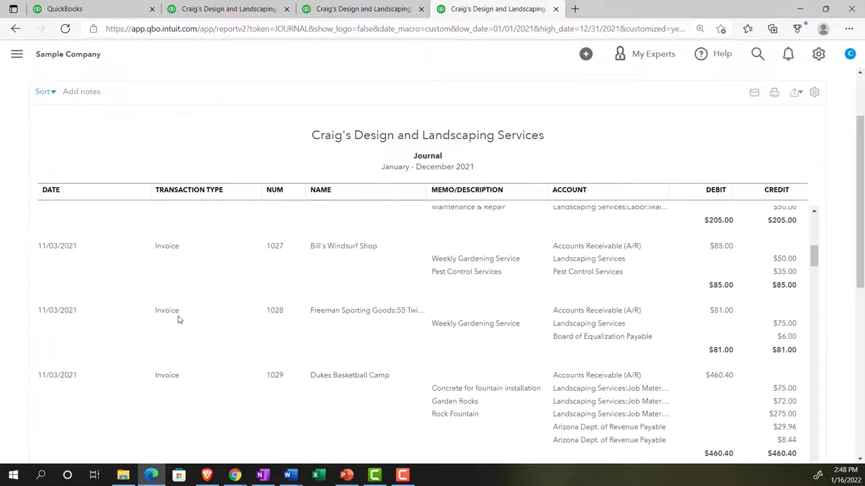
{"action": "scroll", "coordinate": [179, 319], "scroll_direction": "down", "scroll_amount": 2}
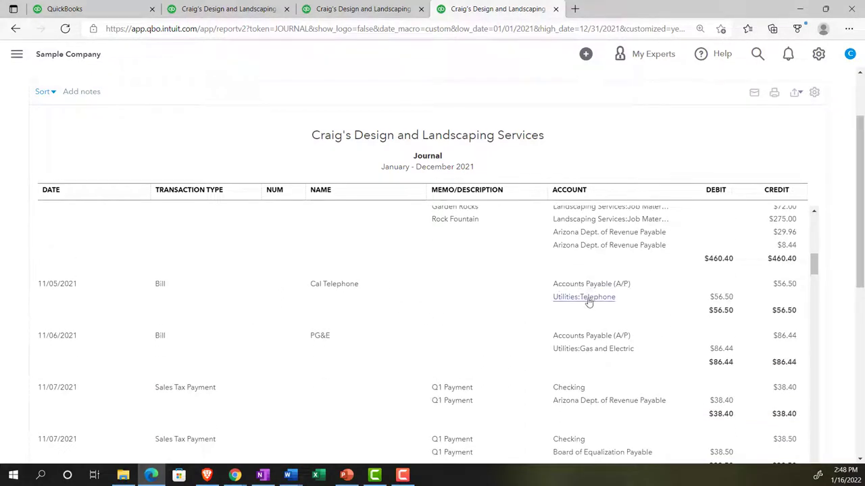
{"action": "scroll", "coordinate": [411, 352], "scroll_direction": "down", "scroll_amount": 2}
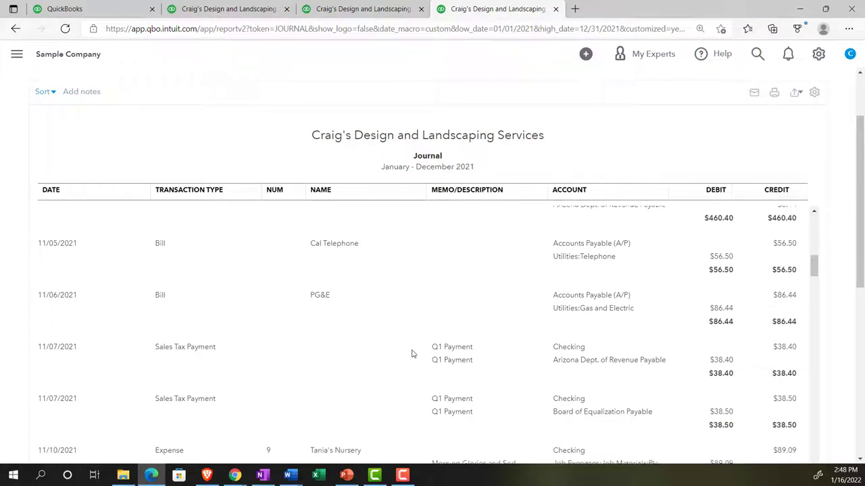
{"action": "scroll", "coordinate": [408, 339], "scroll_direction": "down", "scroll_amount": 6}
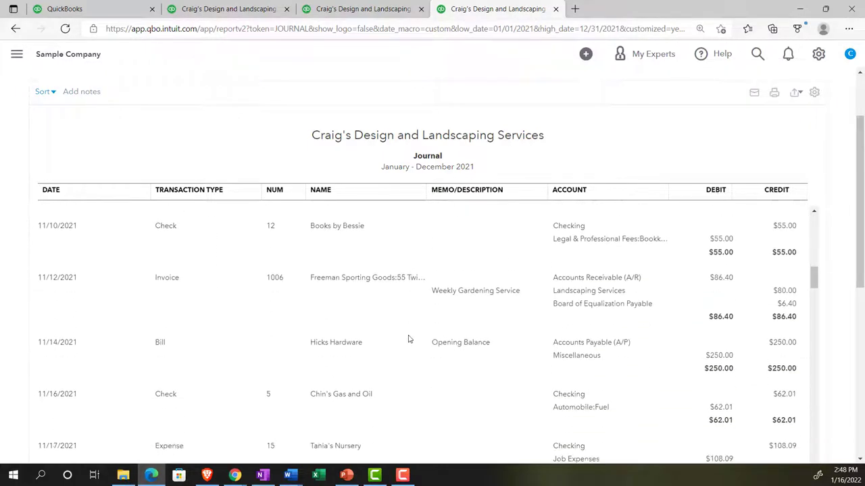
{"action": "scroll", "coordinate": [409, 339], "scroll_direction": "down", "scroll_amount": 4}
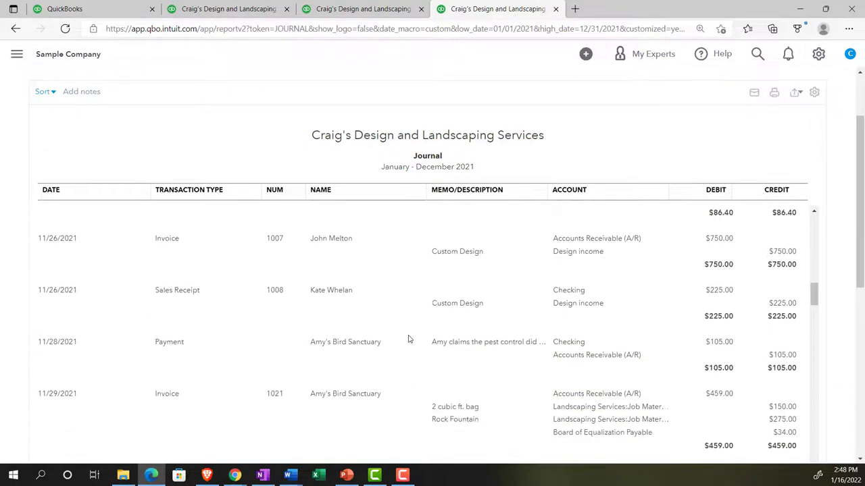
{"action": "scroll", "coordinate": [408, 339], "scroll_direction": "down", "scroll_amount": 4}
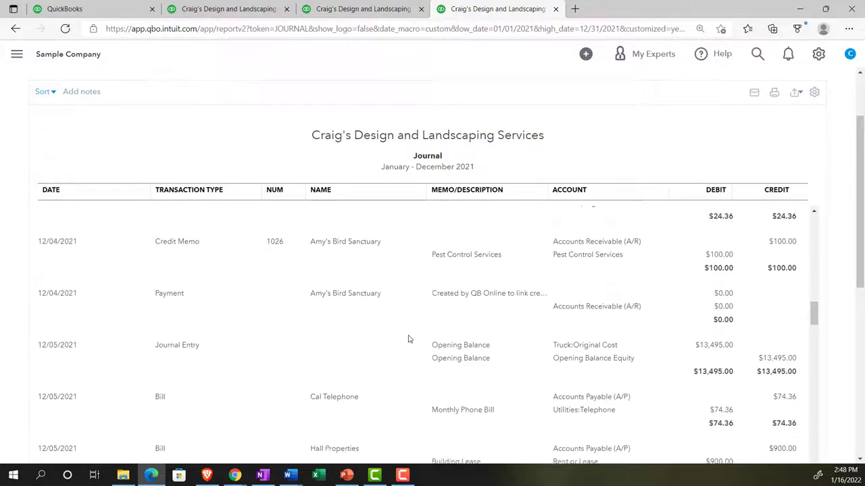
{"action": "scroll", "coordinate": [409, 339], "scroll_direction": "down", "scroll_amount": 4}
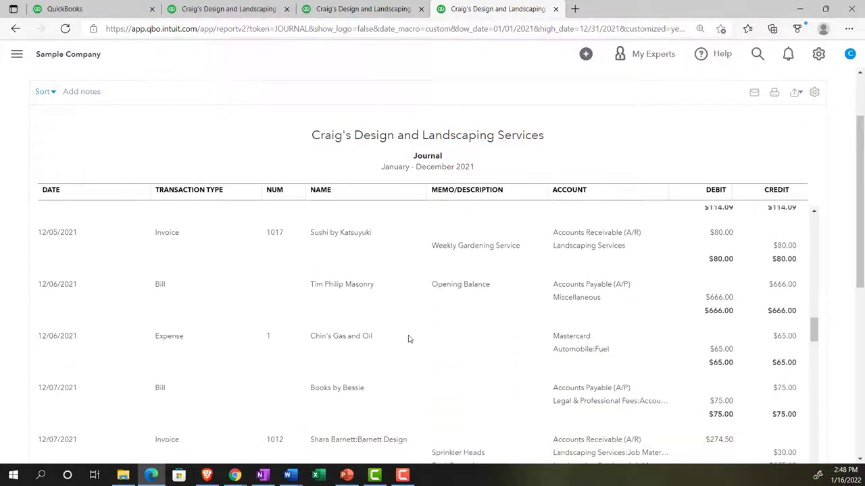
{"action": "scroll", "coordinate": [408, 340], "scroll_direction": "down", "scroll_amount": 5}
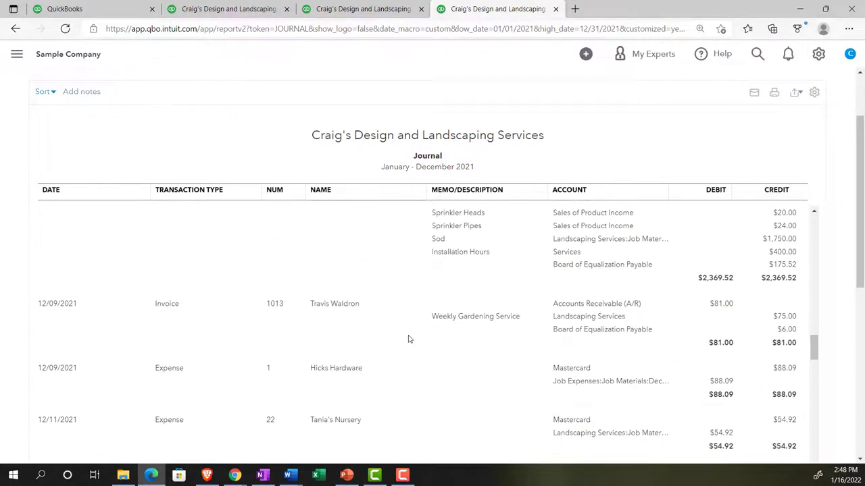
{"action": "scroll", "coordinate": [408, 339], "scroll_direction": "down", "scroll_amount": 2}
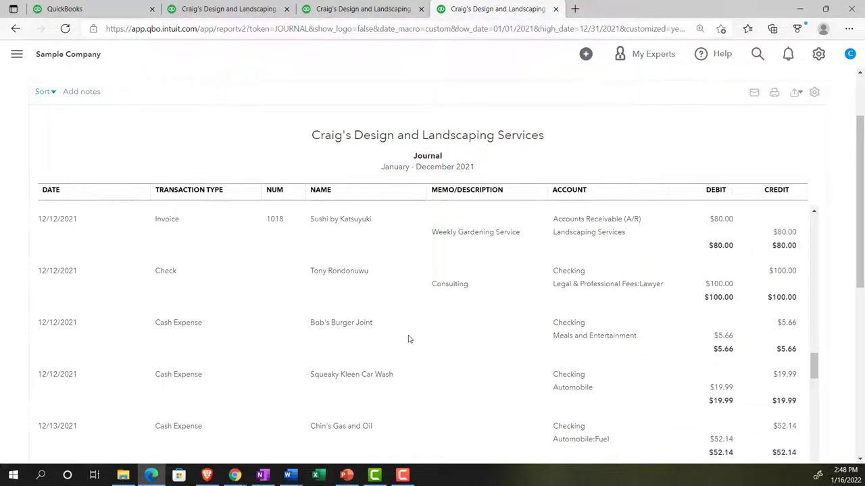
{"action": "scroll", "coordinate": [408, 339], "scroll_direction": "down", "scroll_amount": 1}
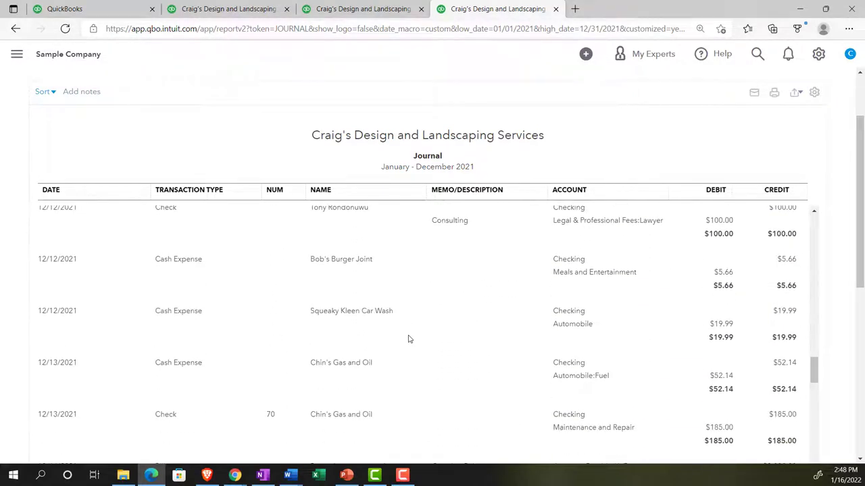
{"action": "scroll", "coordinate": [408, 339], "scroll_direction": "down", "scroll_amount": 1}
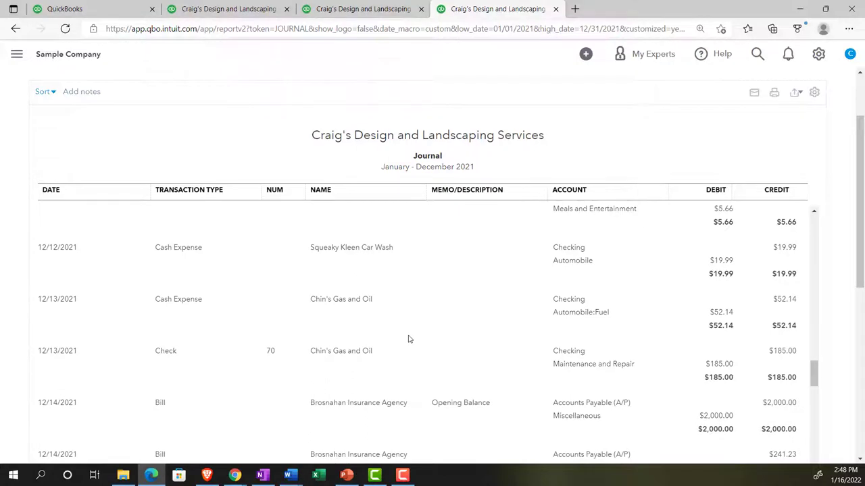
{"action": "scroll", "coordinate": [408, 339], "scroll_direction": "down", "scroll_amount": 5}
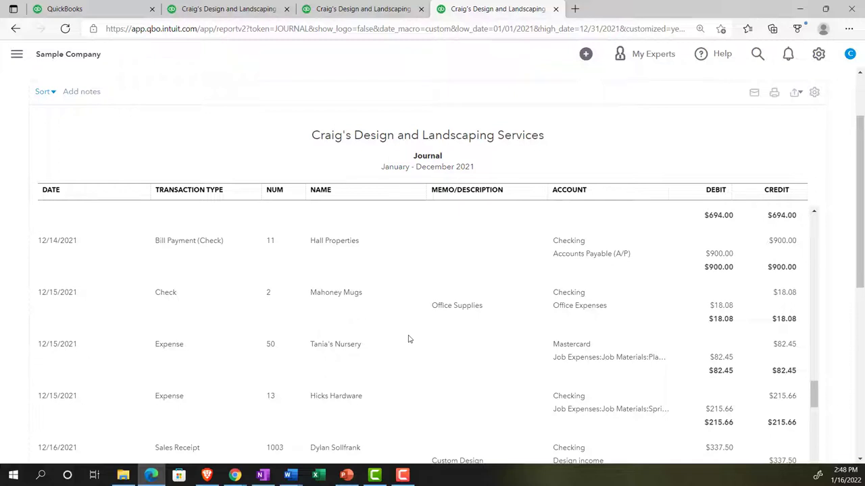
Step: Examine the Journal entries from mid-December through 12/21/2021, comparing transaction types, accounts, debits and credits down to the inventory quantity adjustments
{"action": "scroll", "coordinate": [408, 339], "scroll_direction": "down", "scroll_amount": 1}
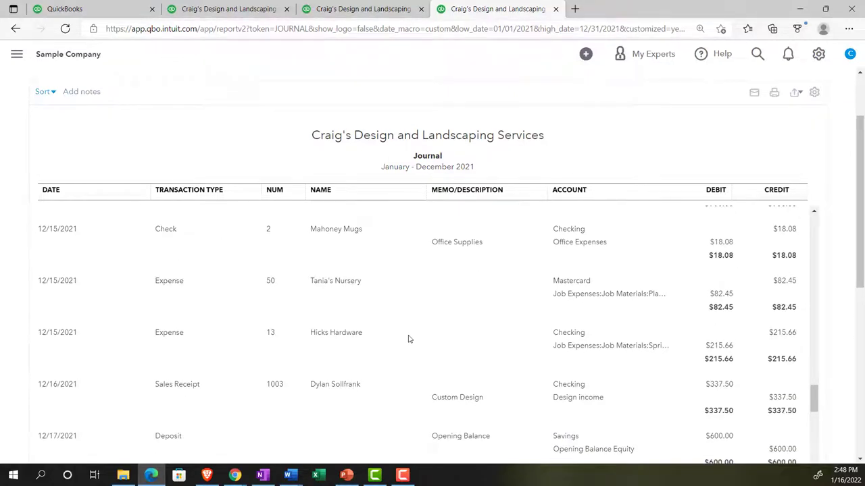
{"action": "scroll", "coordinate": [408, 339], "scroll_direction": "down", "scroll_amount": 5}
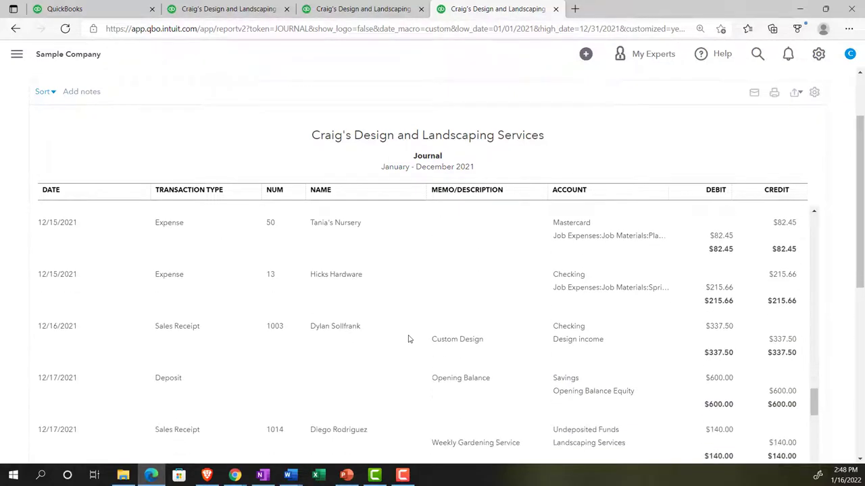
{"action": "scroll", "coordinate": [408, 339], "scroll_direction": "down", "scroll_amount": 5}
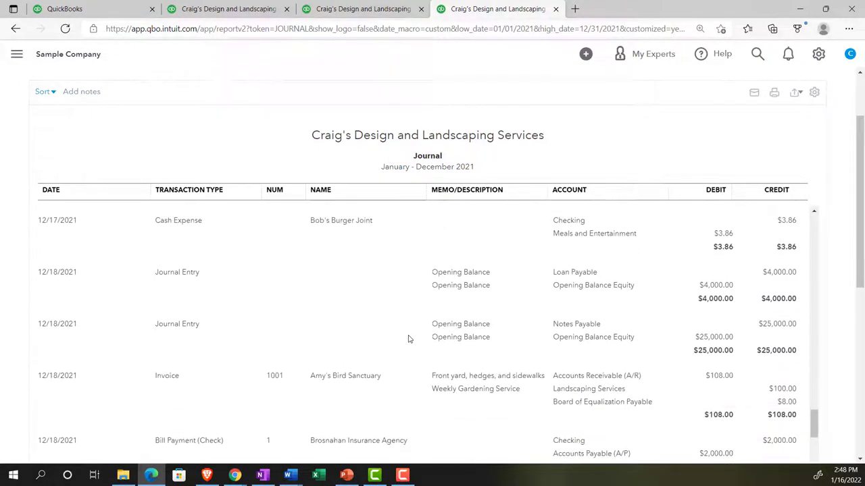
{"action": "scroll", "coordinate": [409, 339], "scroll_direction": "down", "scroll_amount": 1}
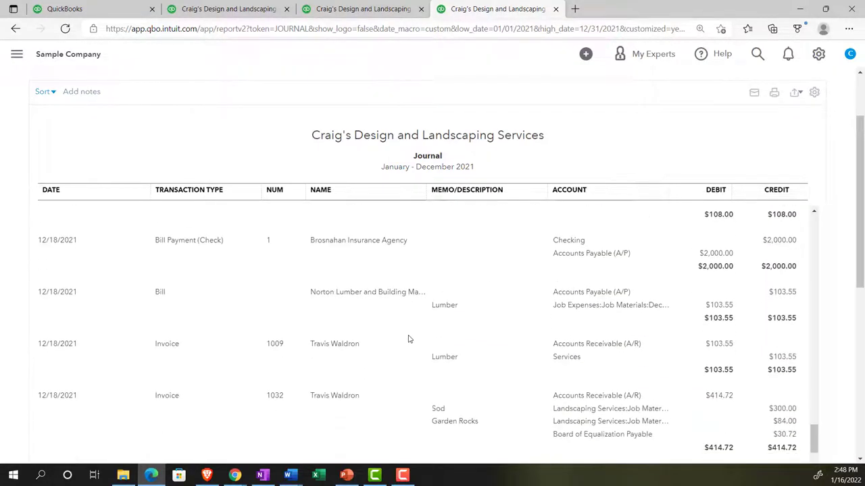
{"action": "scroll", "coordinate": [408, 339], "scroll_direction": "down", "scroll_amount": 1}
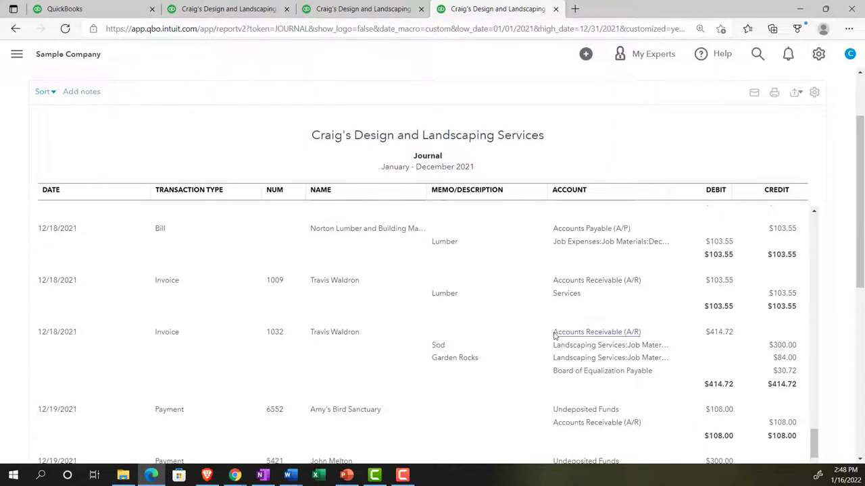
{"action": "scroll", "coordinate": [554, 335], "scroll_direction": "down", "scroll_amount": 1}
{"action": "scroll", "coordinate": [554, 336], "scroll_direction": "down", "scroll_amount": 1}
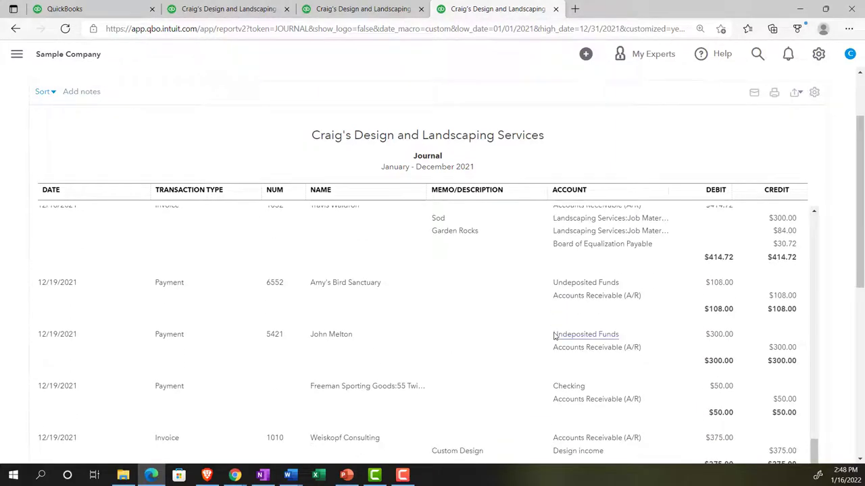
{"action": "scroll", "coordinate": [554, 336], "scroll_direction": "down", "scroll_amount": 8}
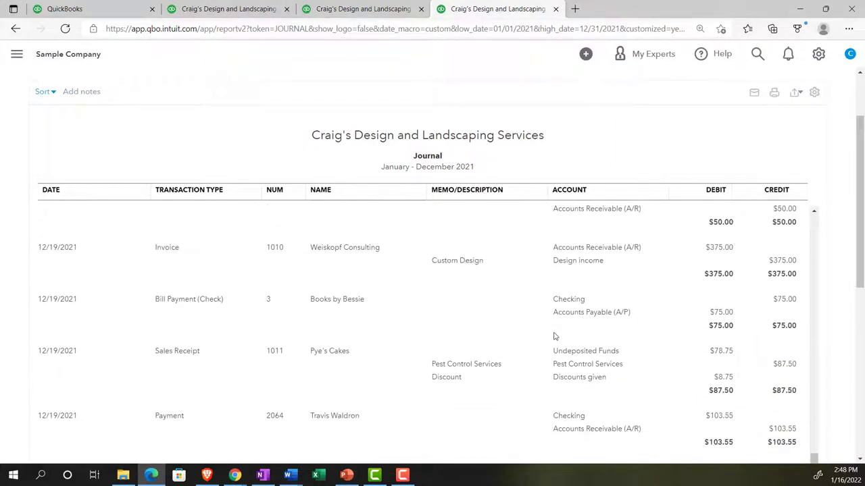
{"action": "scroll", "coordinate": [554, 336], "scroll_direction": "down", "scroll_amount": 1}
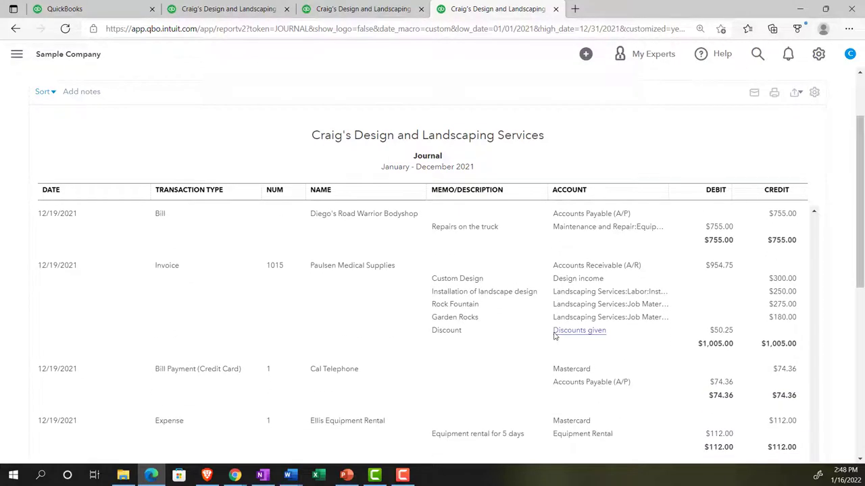
{"action": "scroll", "coordinate": [554, 336], "scroll_direction": "down", "scroll_amount": 10}
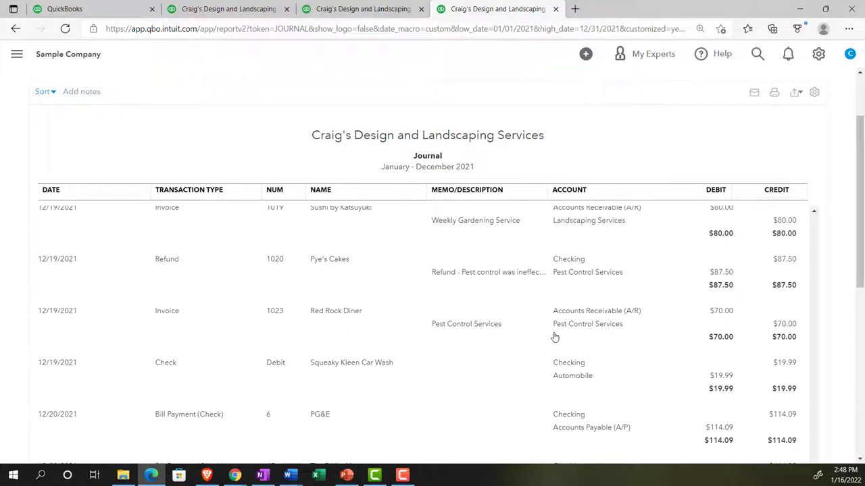
{"action": "scroll", "coordinate": [554, 336], "scroll_direction": "down", "scroll_amount": 5}
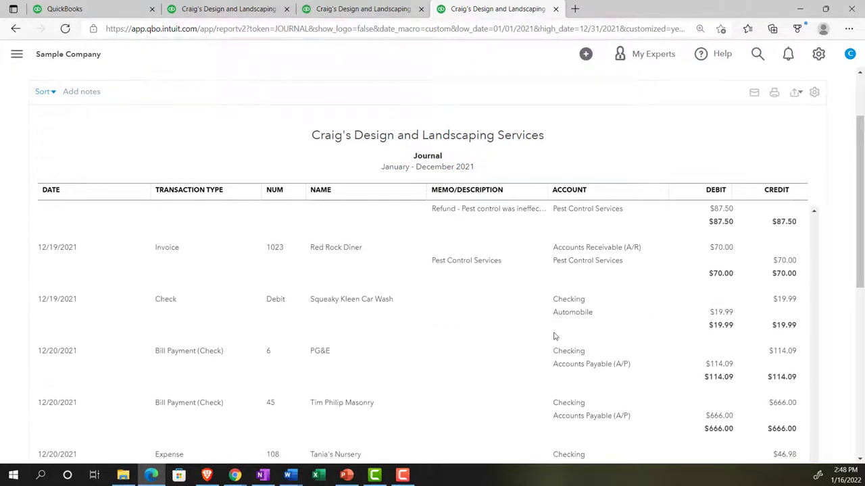
{"action": "scroll", "coordinate": [554, 337], "scroll_direction": "down", "scroll_amount": 5}
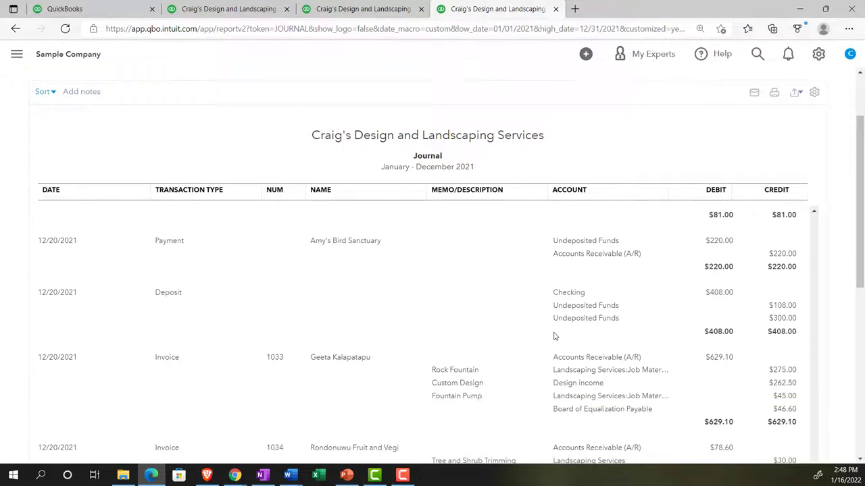
{"action": "scroll", "coordinate": [554, 336], "scroll_direction": "down", "scroll_amount": 3}
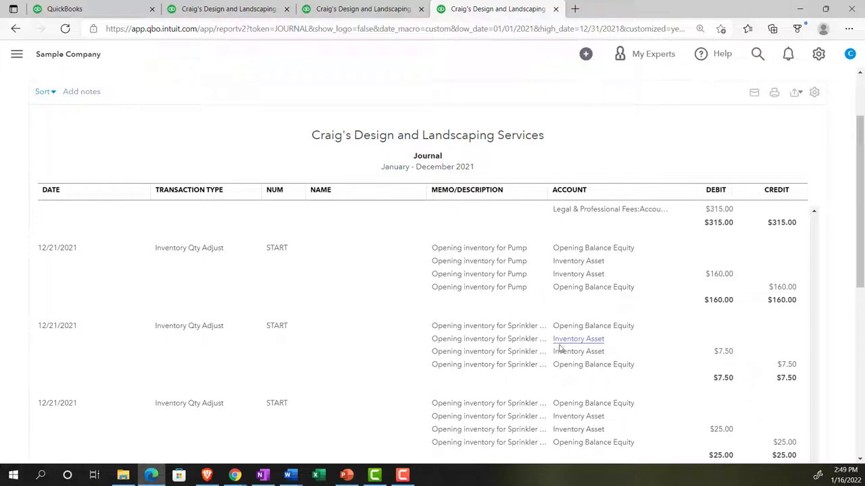
Step: Customize the Journal report with a Transaction Type filter set to Journal Entry, and run the report
{"action": "left_click_drag", "start_coordinate": [860, 243], "coordinate": [861, 188]}
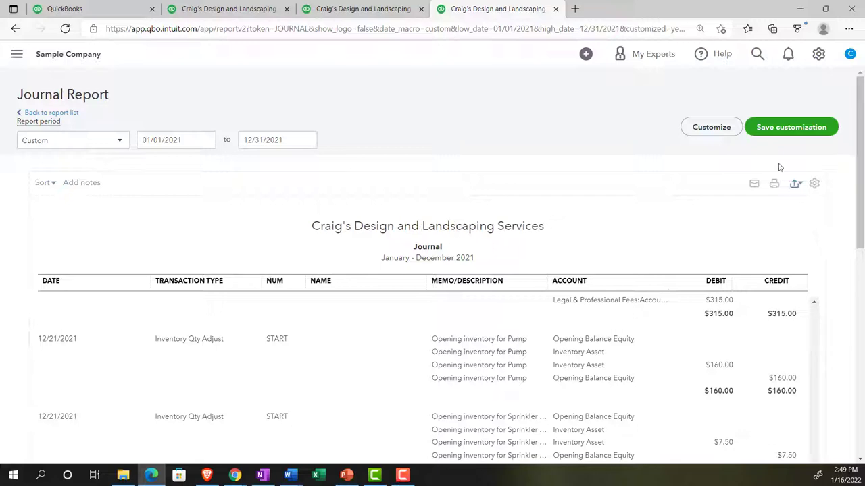
{"action": "left_click", "coordinate": [696, 119]}
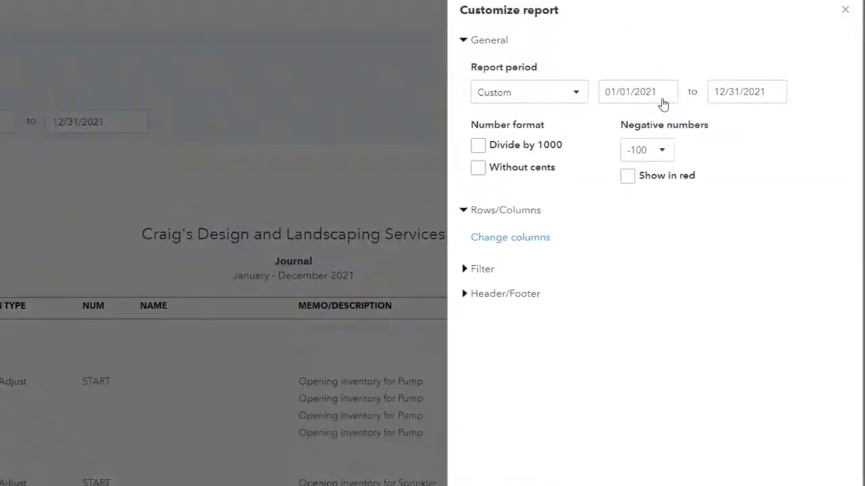
{"action": "left_click", "coordinate": [465, 270]}
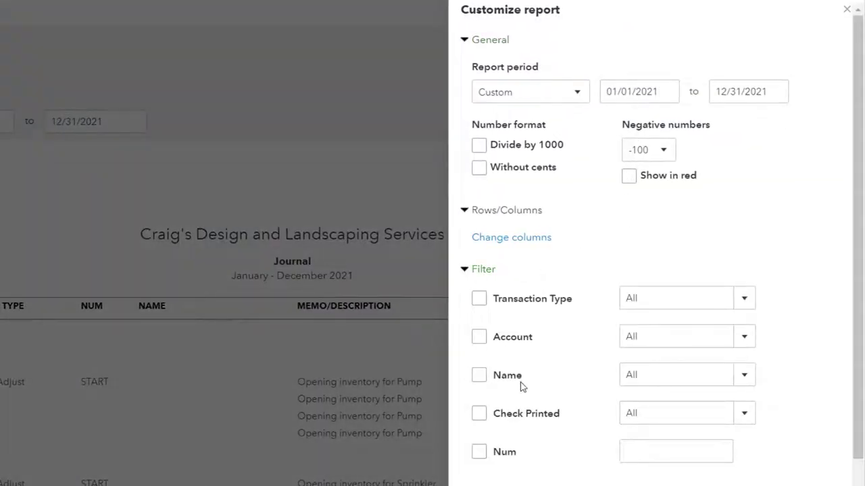
{"action": "left_click", "coordinate": [746, 298]}
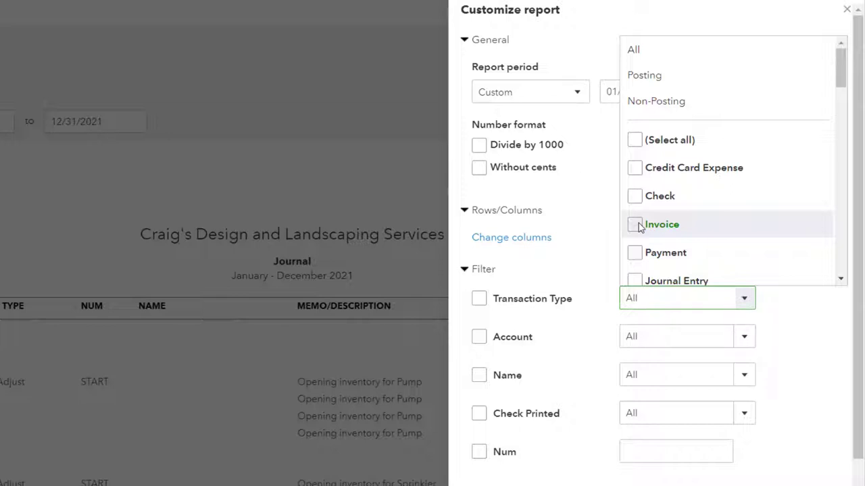
{"action": "scroll", "coordinate": [639, 228], "scroll_direction": "down", "scroll_amount": 1}
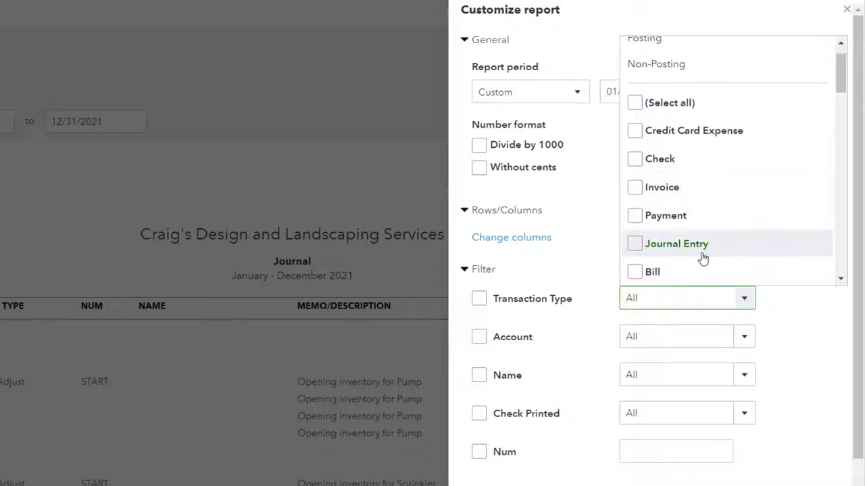
{"action": "left_click", "coordinate": [635, 244]}
{"action": "left_click", "coordinate": [799, 340]}
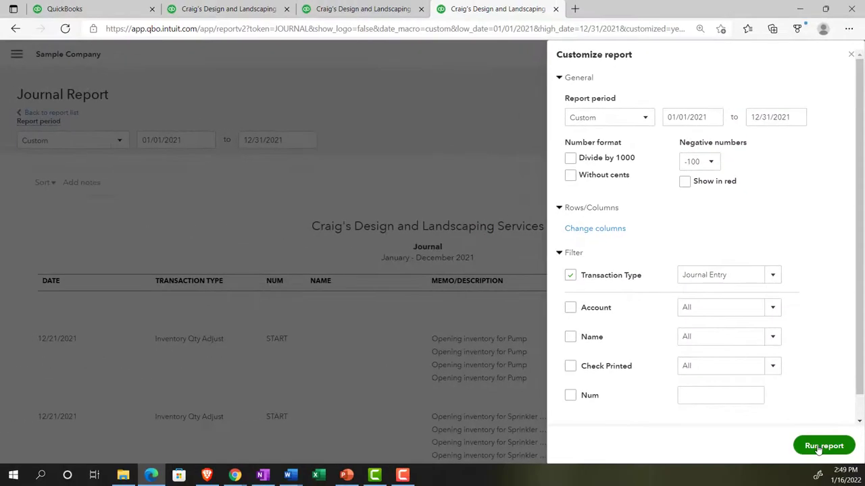
{"action": "left_click", "coordinate": [814, 474]}
{"action": "scroll", "coordinate": [700, 416], "scroll_direction": "down", "scroll_amount": 1}
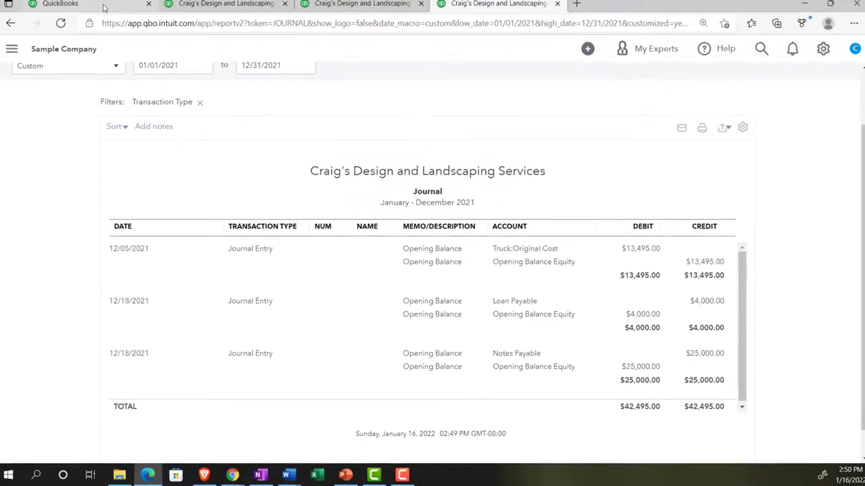
Step: Compare the list of new transaction types in the first browser tab with the filtered Journal report, going back and forth twice
{"action": "left_click", "coordinate": [104, 7]}
{"action": "left_click", "coordinate": [76, 88]}
{"action": "left_click", "coordinate": [76, 89]}
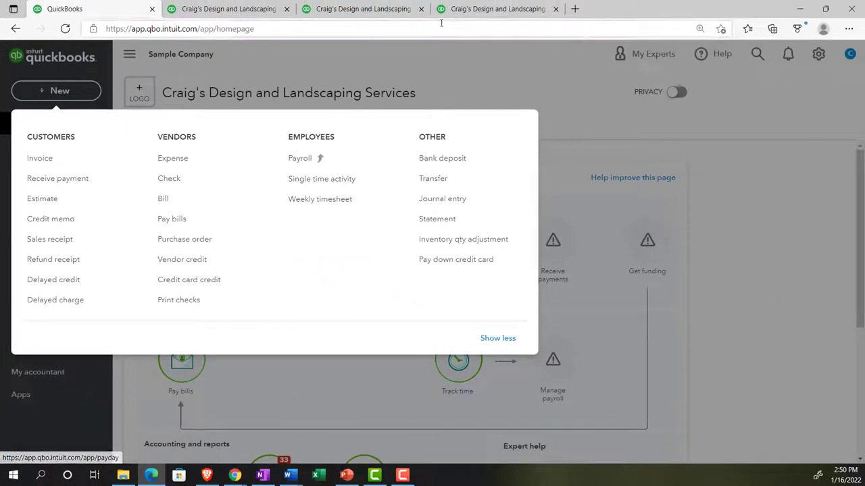
{"action": "left_click", "coordinate": [456, 10]}
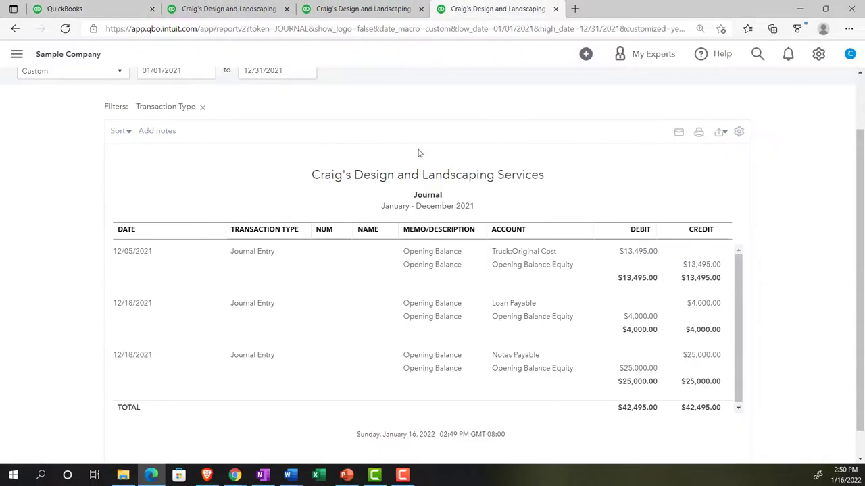
{"action": "scroll", "coordinate": [431, 333], "scroll_direction": "up", "scroll_amount": 1}
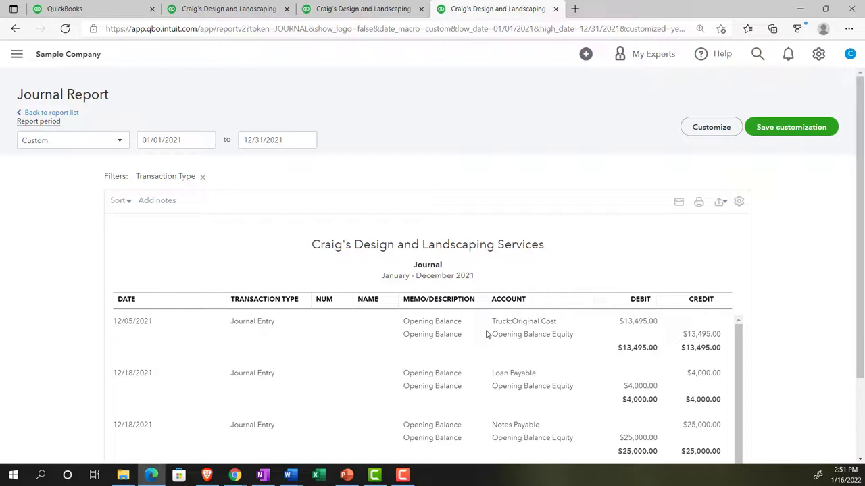
{"action": "left_click", "coordinate": [113, 10]}
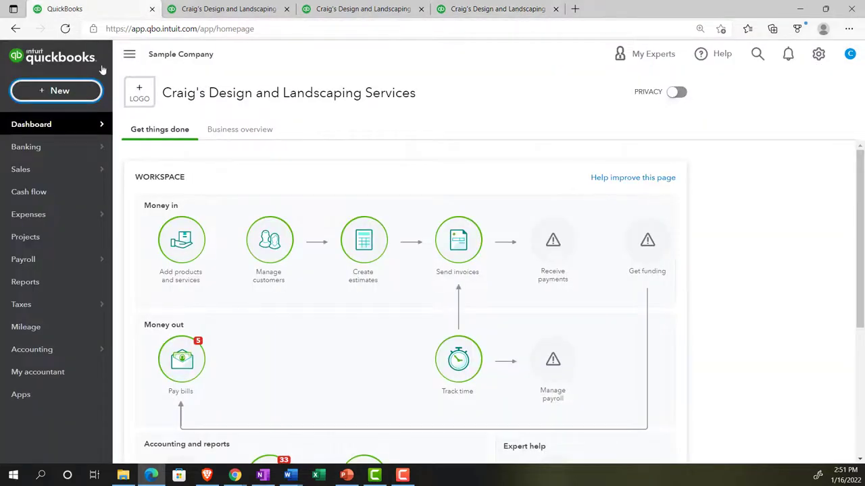
{"action": "left_click", "coordinate": [86, 91]}
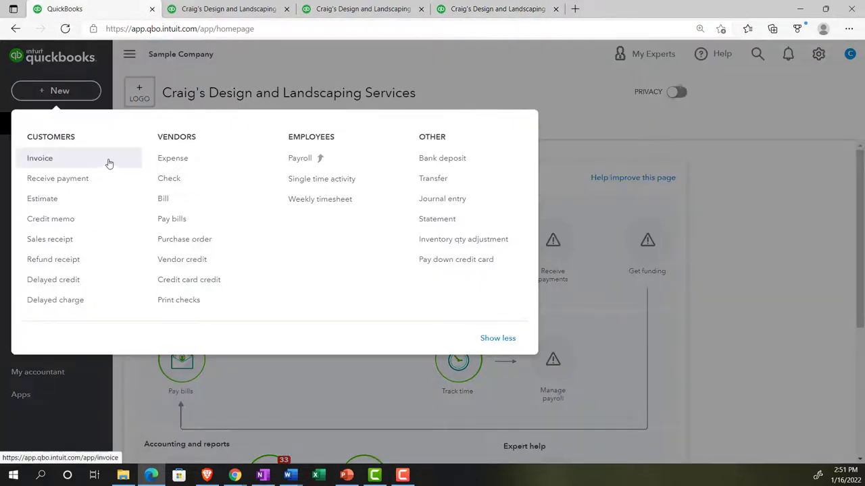
{"action": "left_click", "coordinate": [473, 11]}
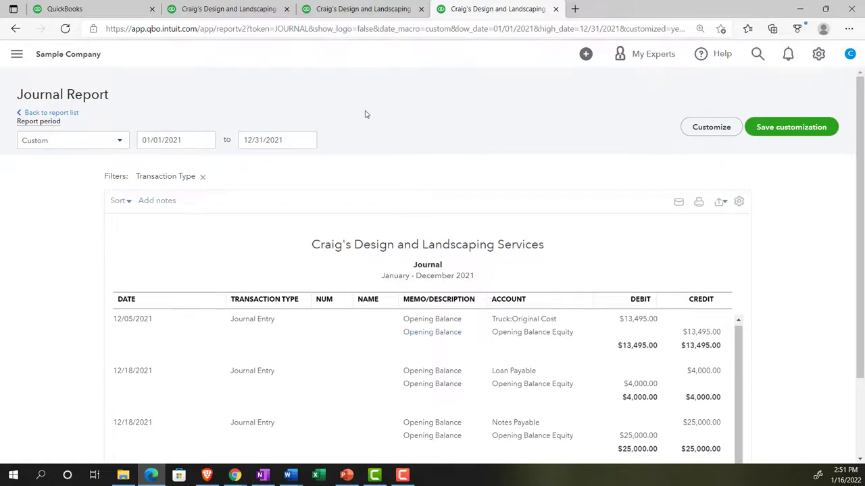
Step: Drill down from the Balance Sheet's Checking balance to its transaction report, and return to the Balance Sheet
{"action": "left_click", "coordinate": [228, 9]}
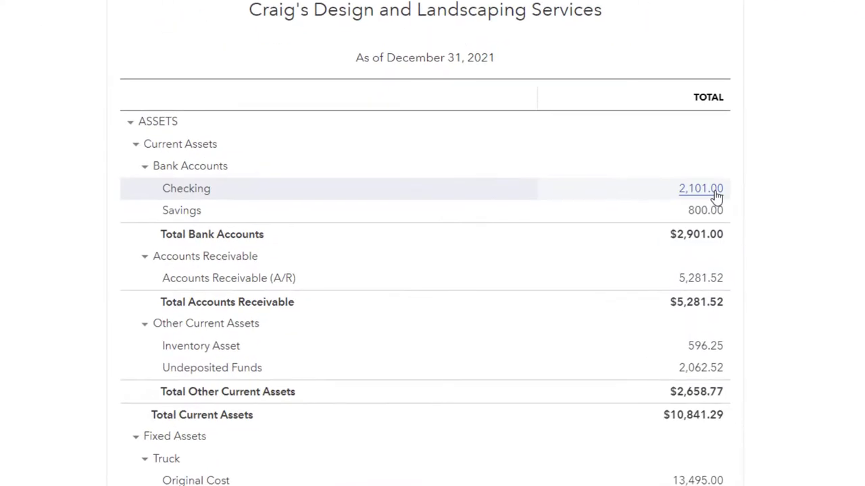
{"action": "left_click", "coordinate": [715, 192]}
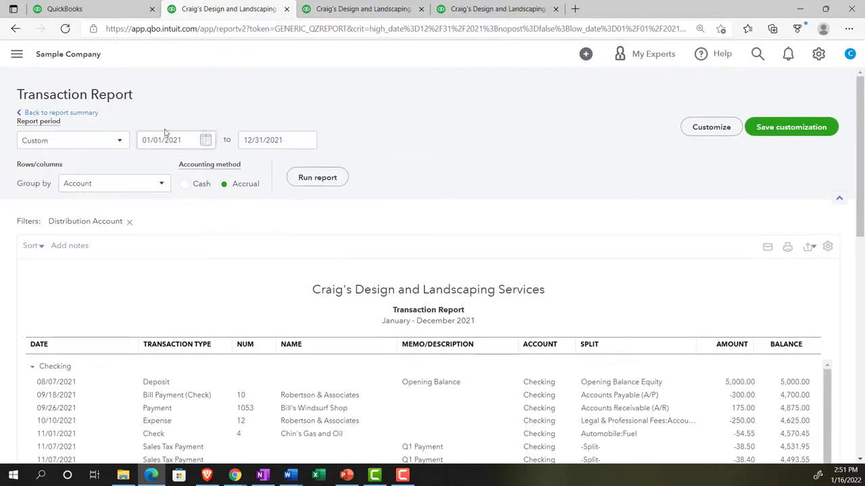
{"action": "left_click", "coordinate": [91, 116]}
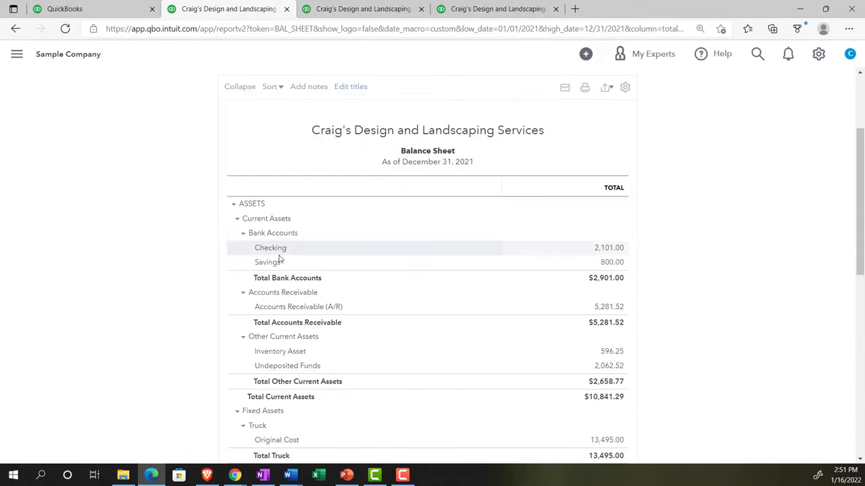